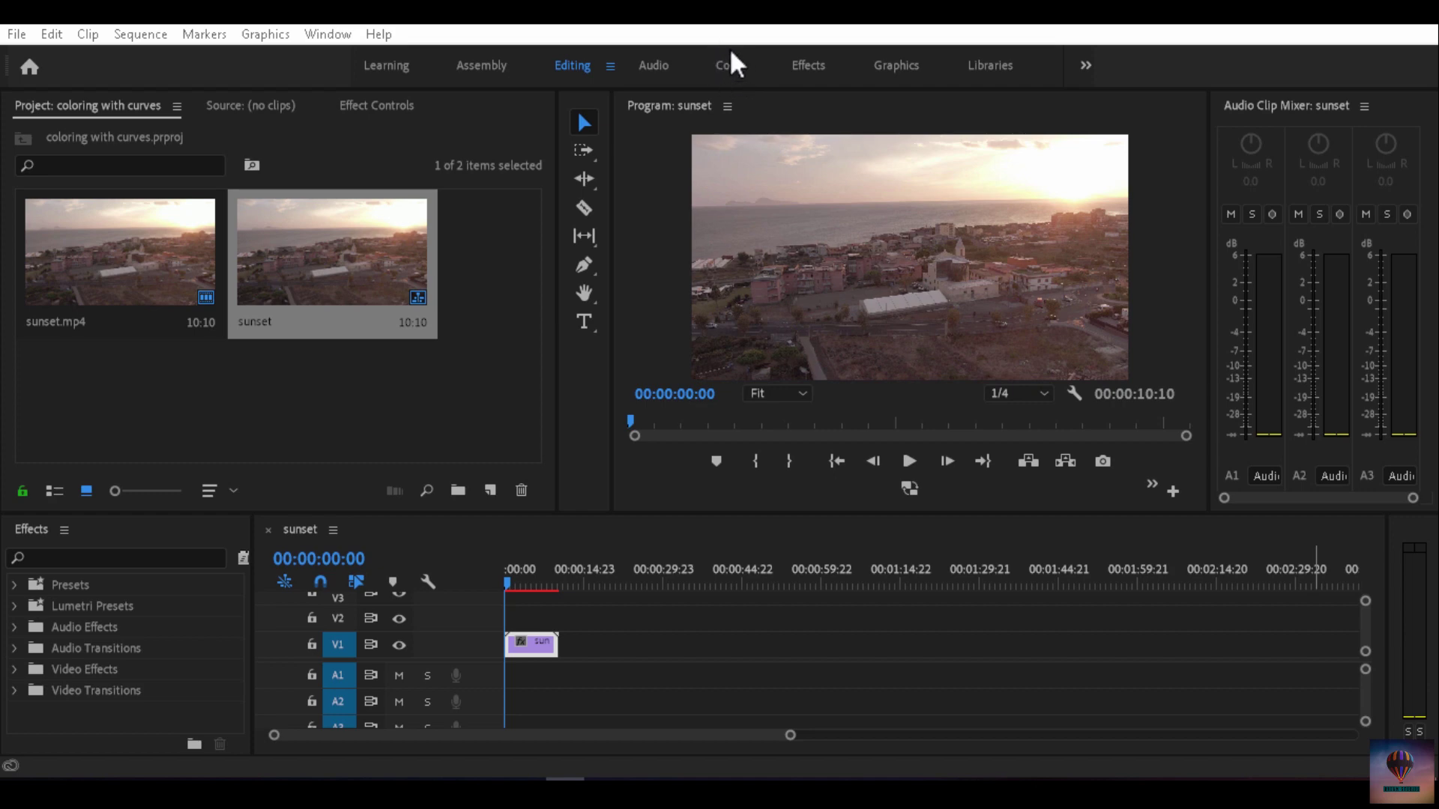
- Switch to the Color workspace so Lumetri Scopes and the Lumetri Color panel show for the sunset clip
key("shift+9")
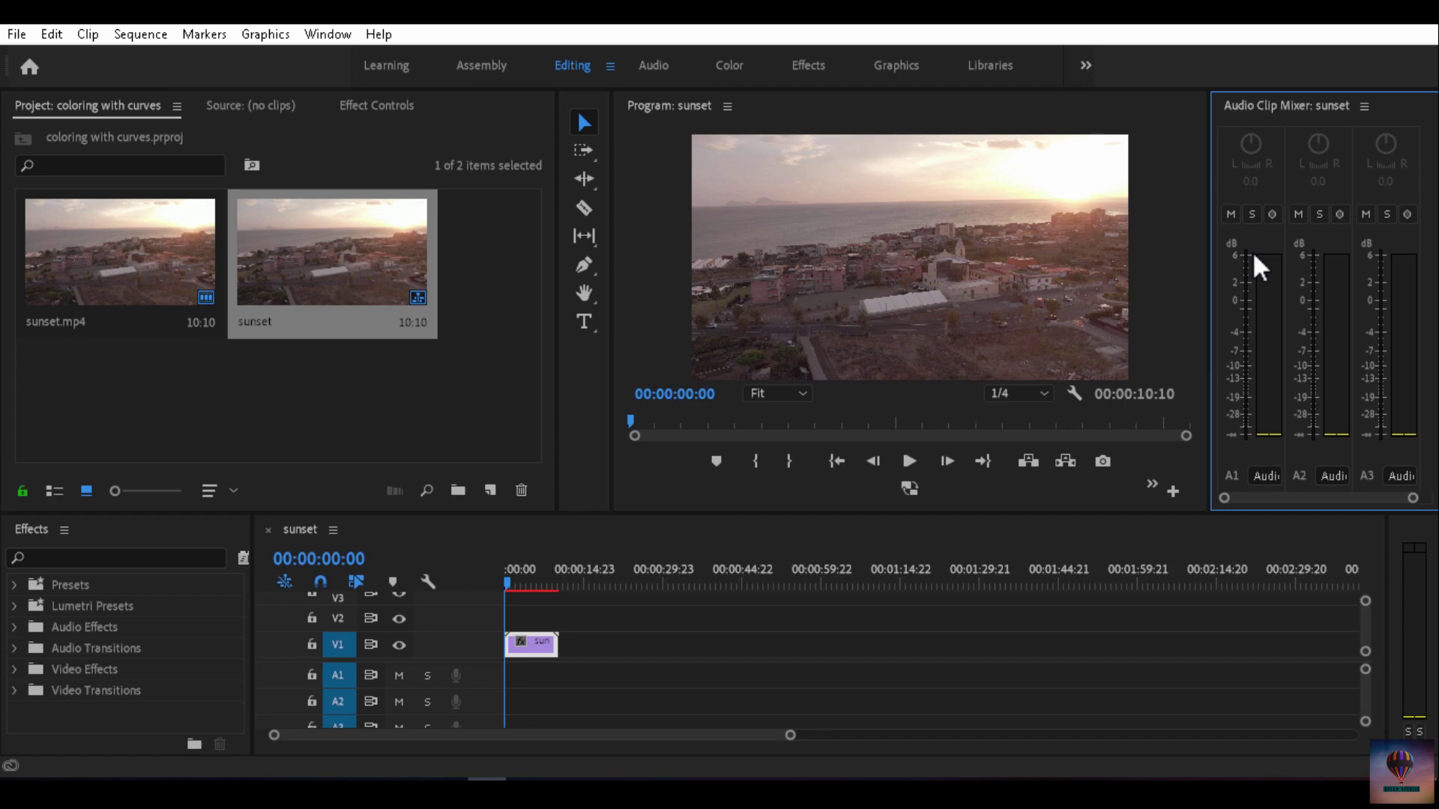
left_click(732, 70)
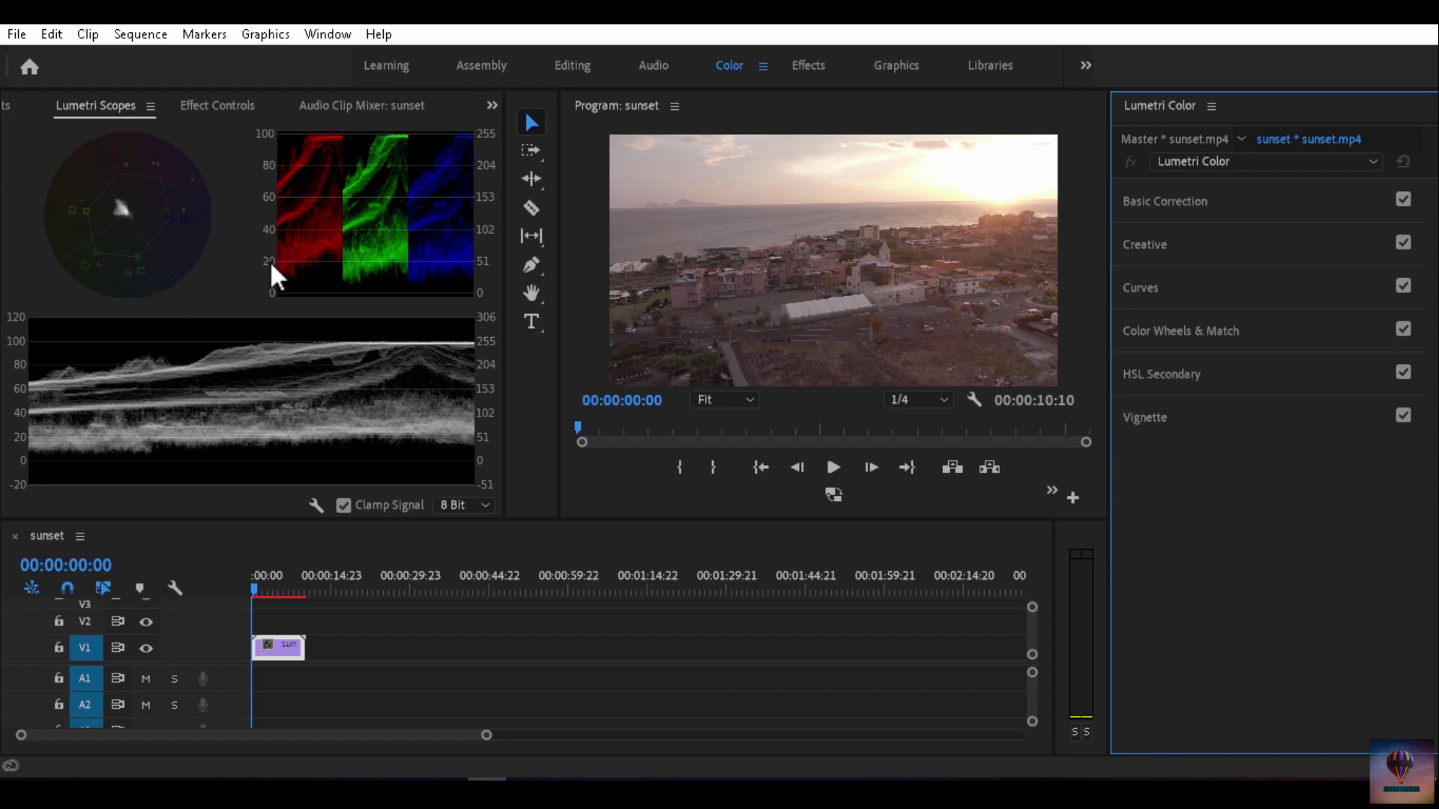
- Expand the Curves section of the Lumetri Color panel and scroll down to it
left_click(1170, 293)
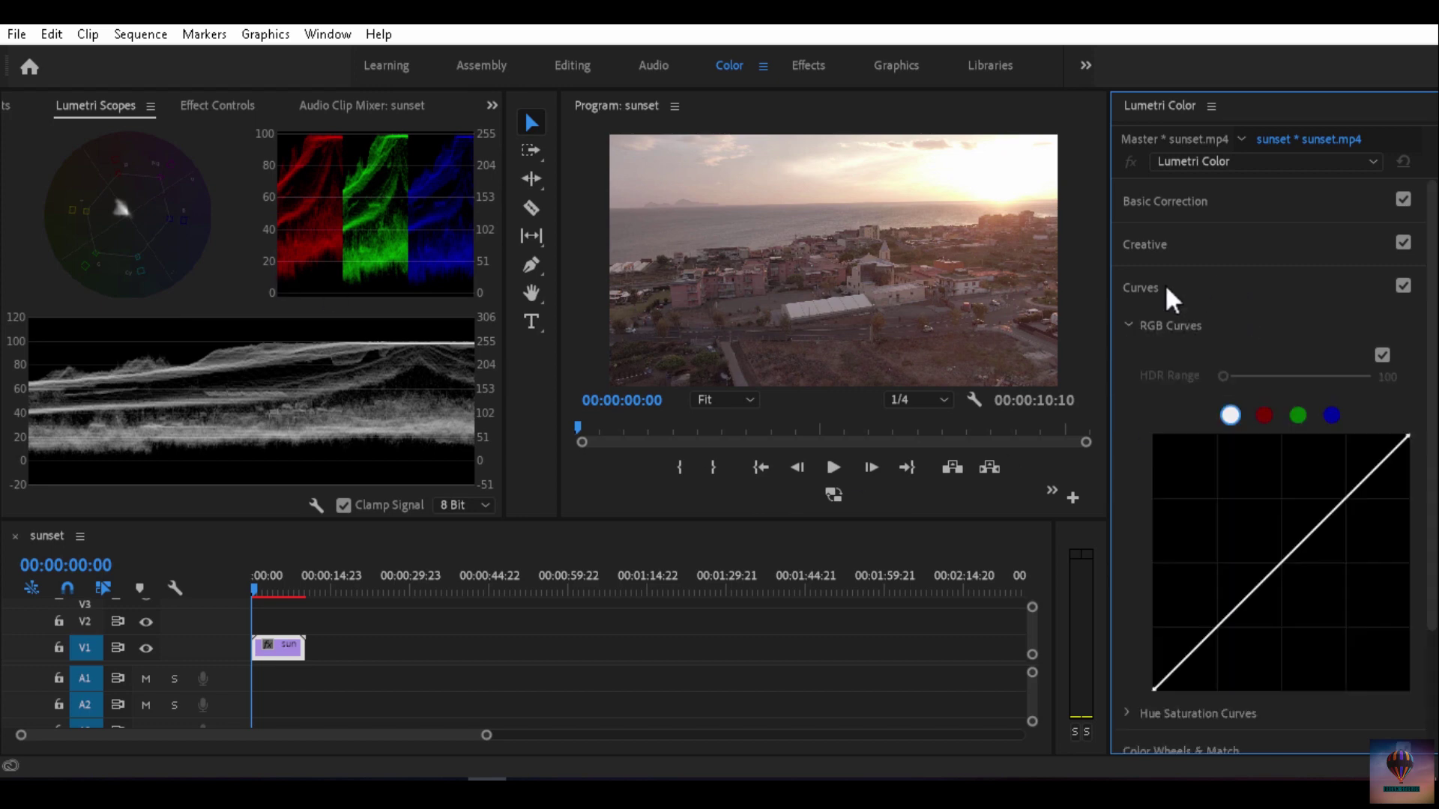
left_click(1231, 296)
left_click(1231, 292)
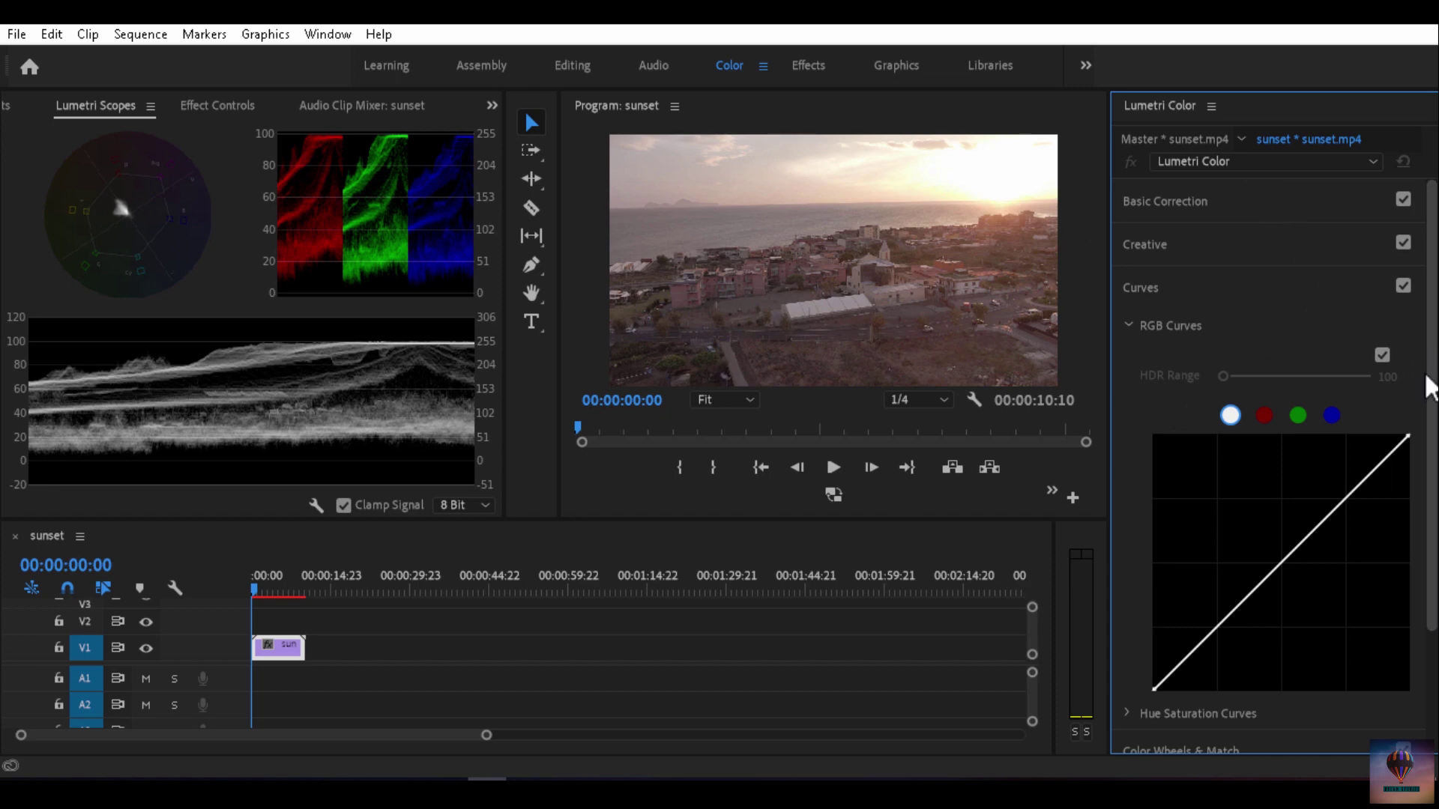
scroll(1422, 385, "down", 1)
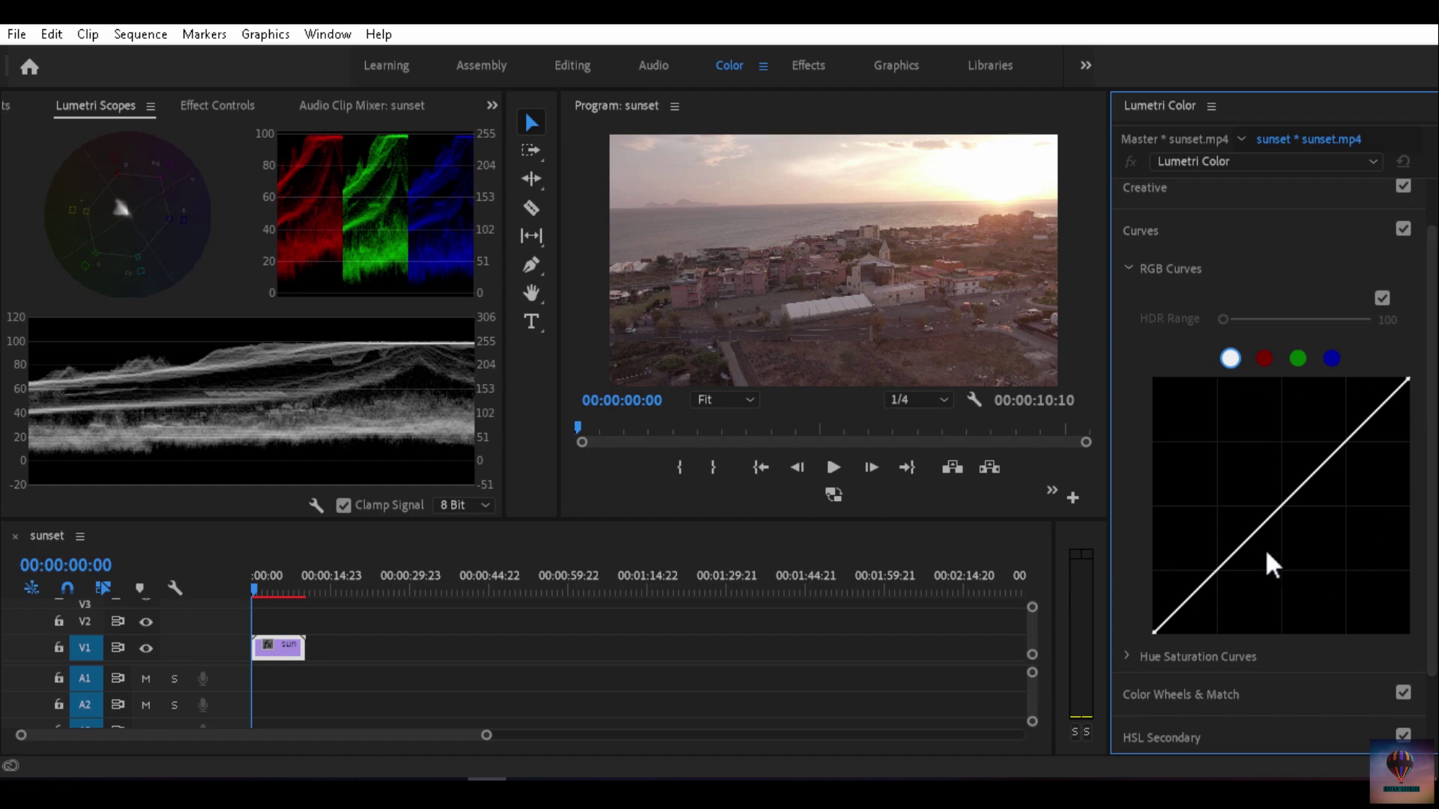
- Preview the red, green and blue channel curves, return to master RGB, and zoom the timeline onto the sunset clip
left_click(1266, 361)
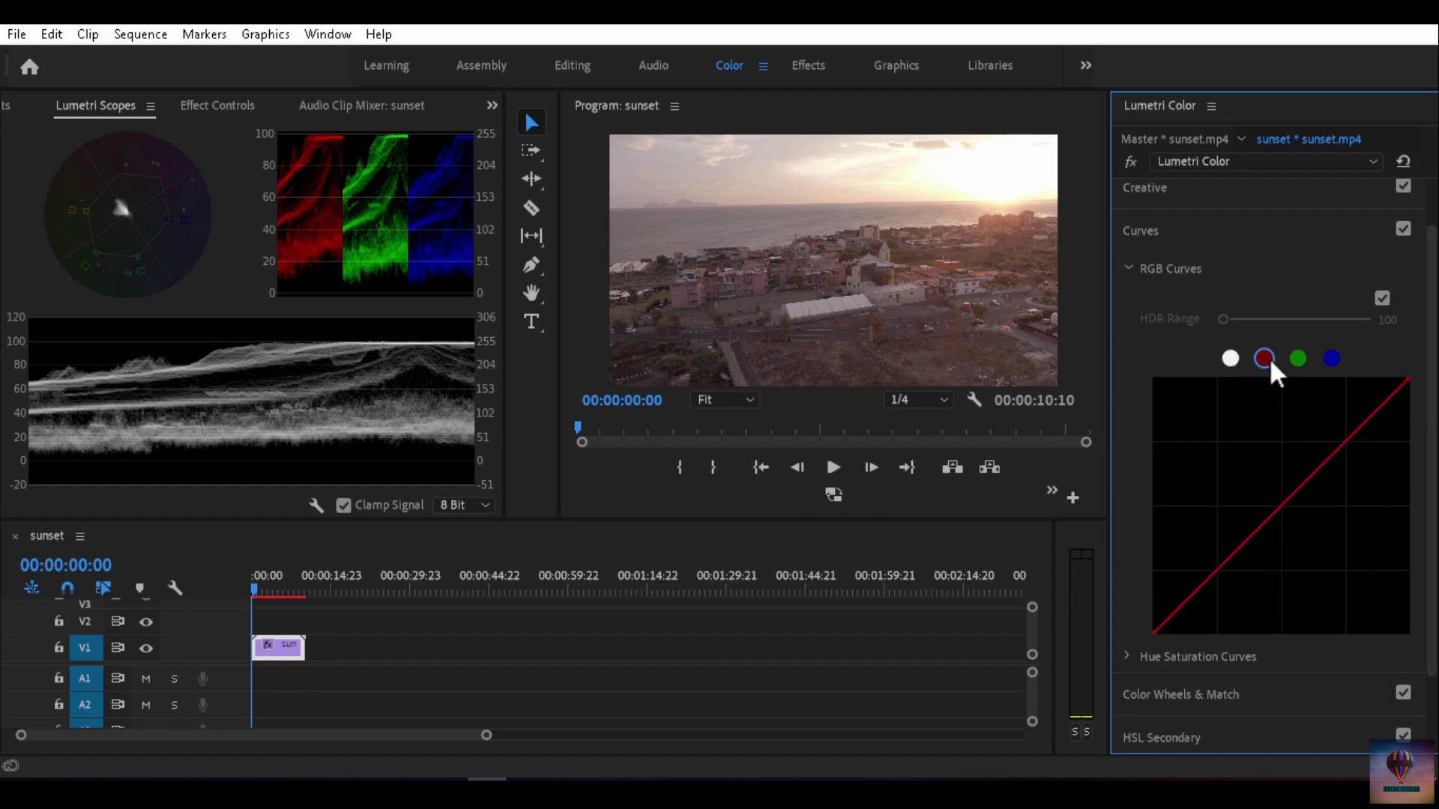
left_click(1298, 364)
left_click(1334, 361)
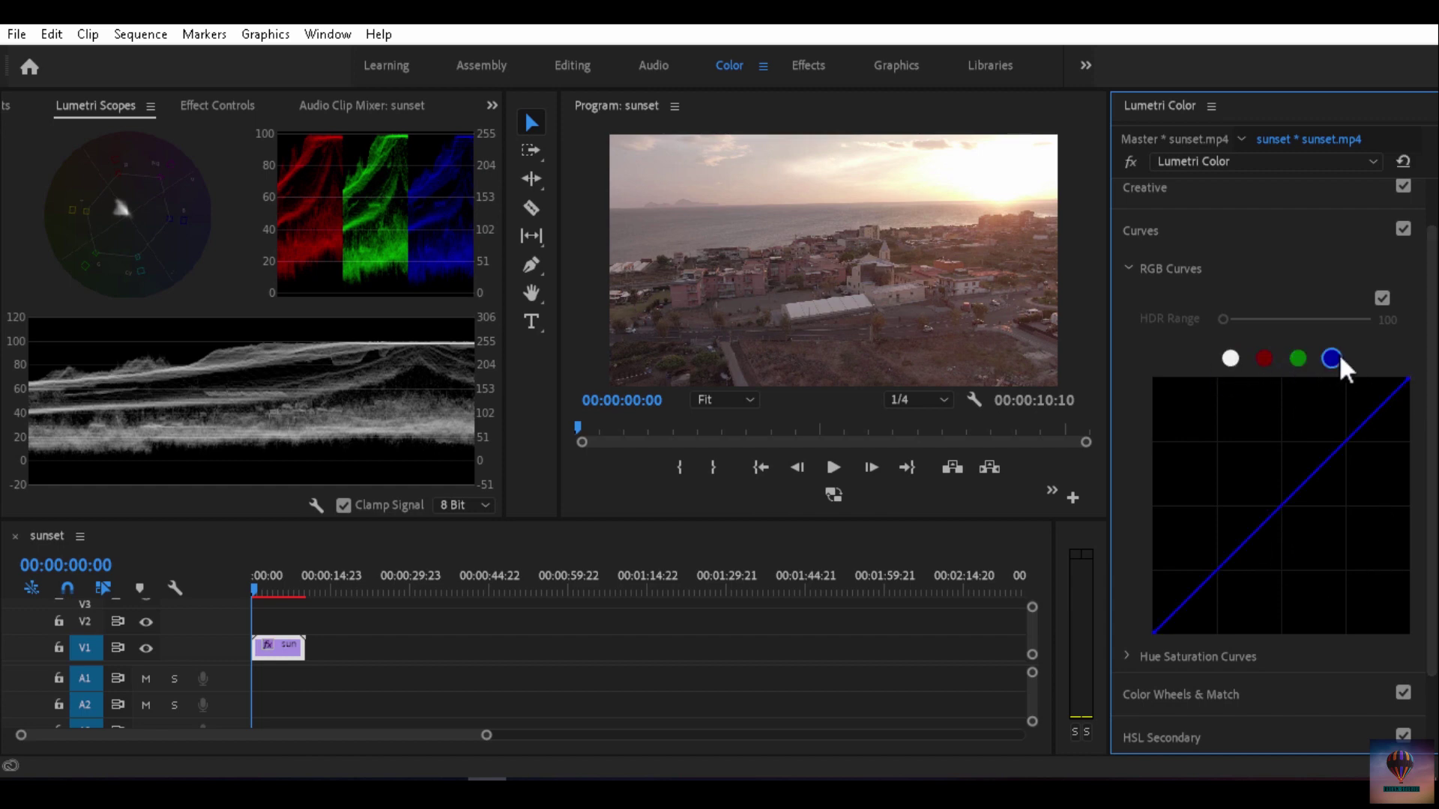
left_click(1232, 361)
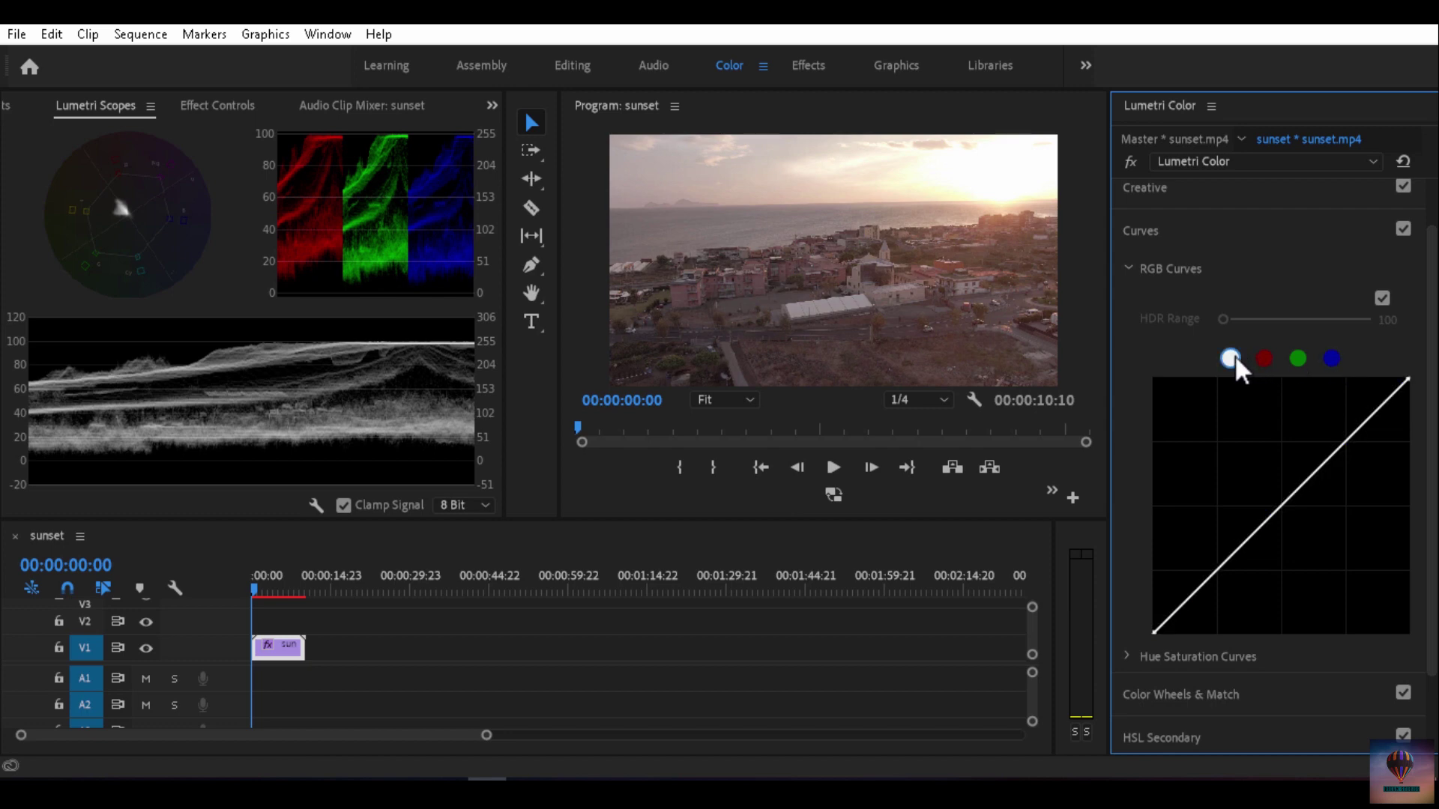
left_click_drag(483, 735, 331, 735)
left_click(1270, 492)
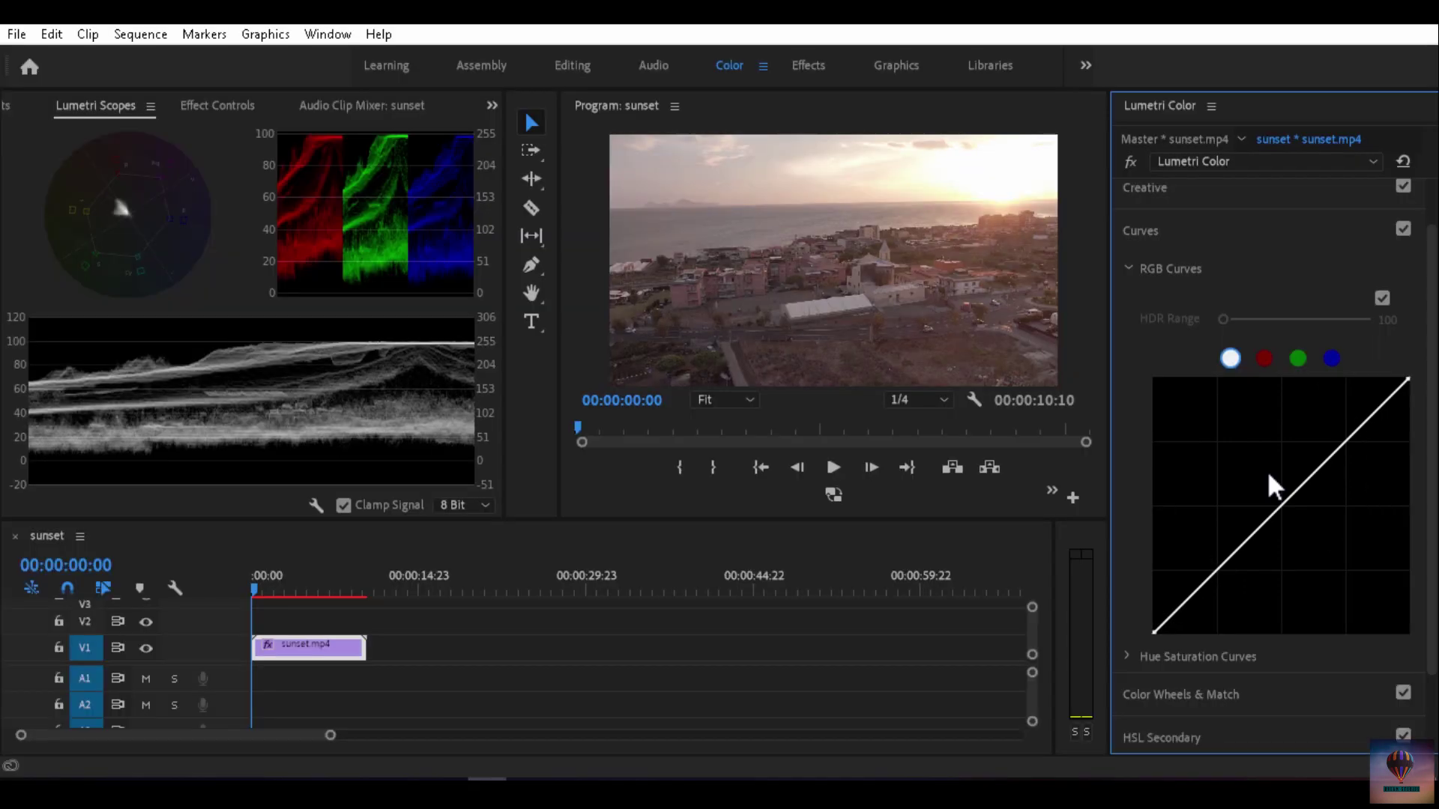
- Save the project with Ctrl+S while the maximized Lumetri panel shows the straight RGB curve, then restore the layout
key("grave")
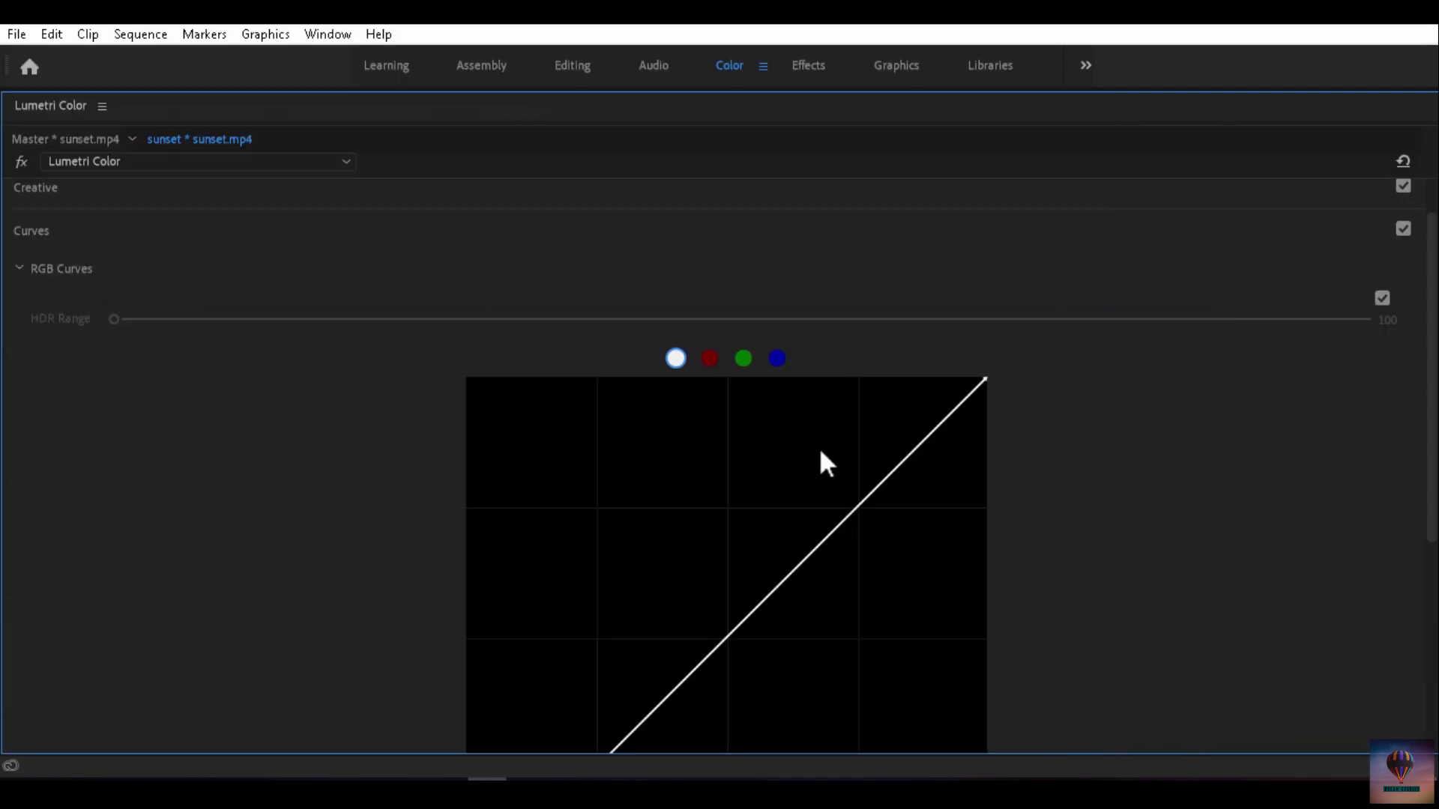
scroll(1435, 382, "down", 3)
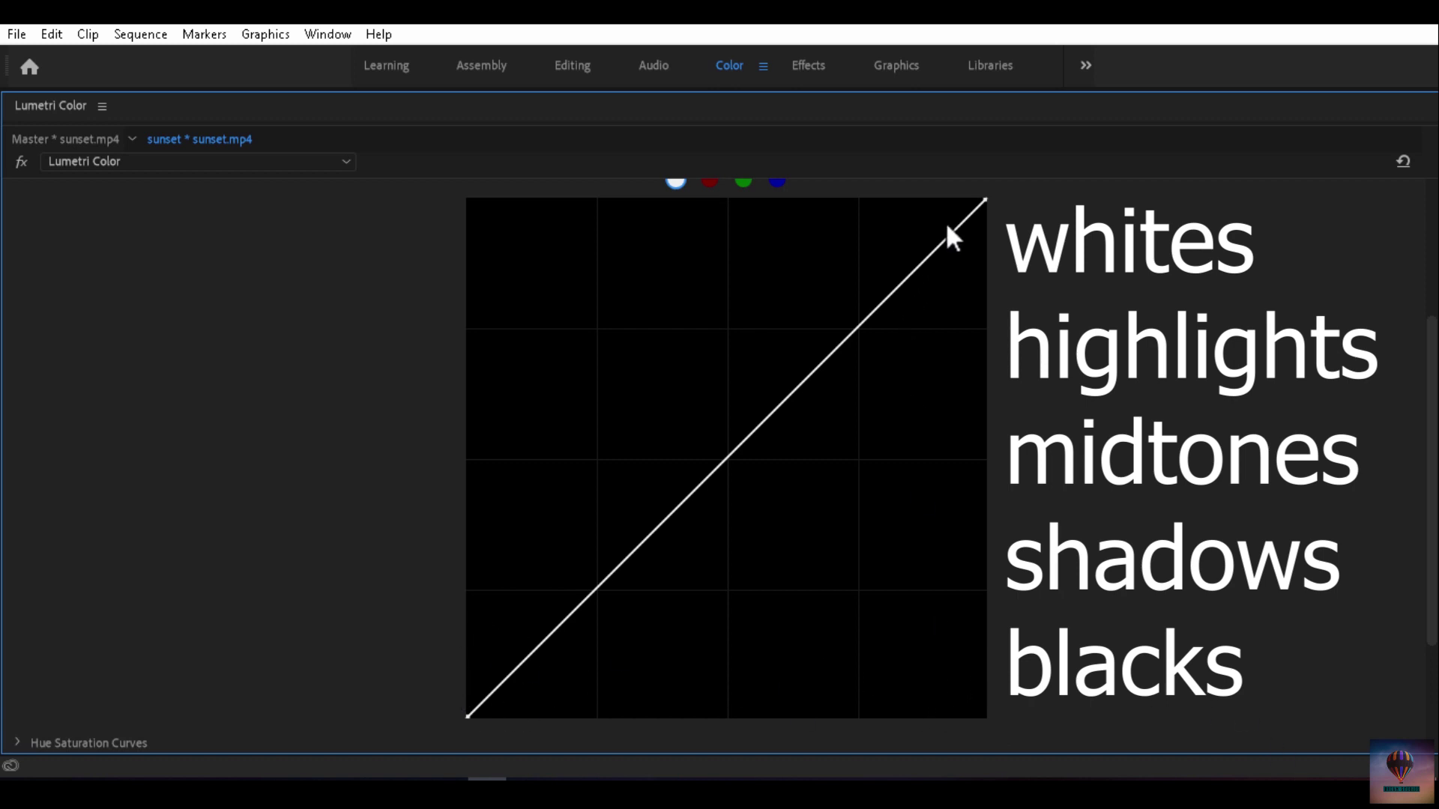
key("ctrl+s")
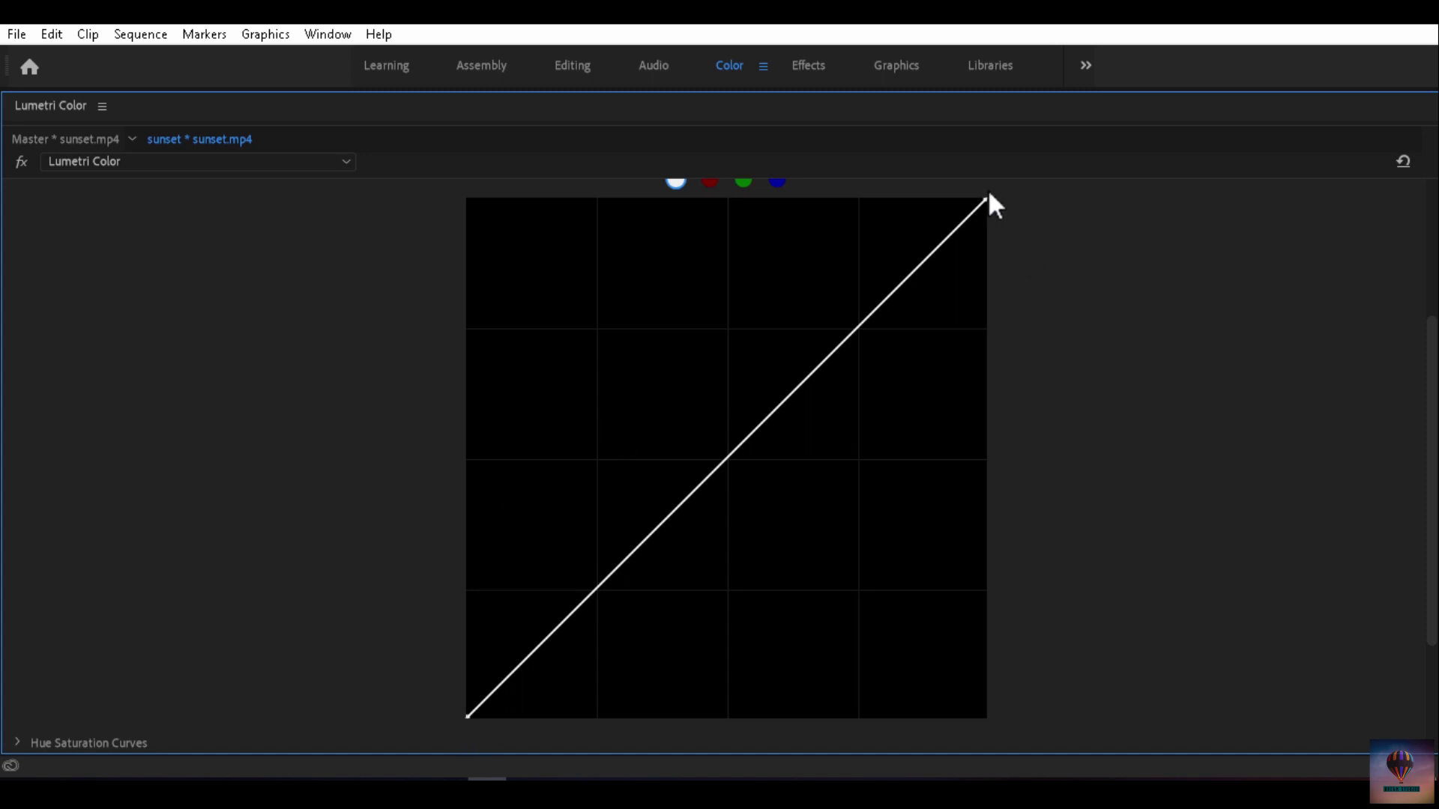
key("grave")
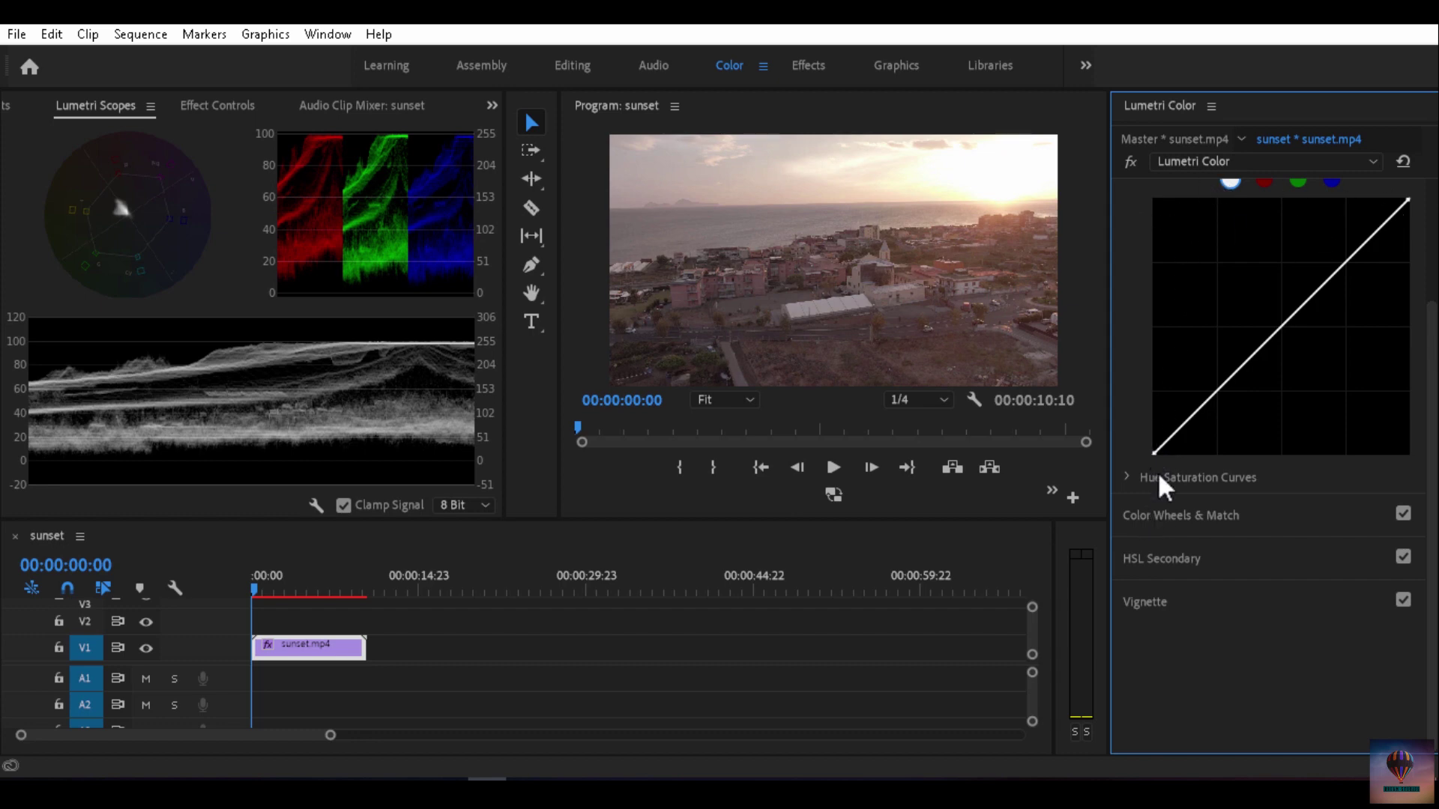
scroll(1158, 464, "up", 2)
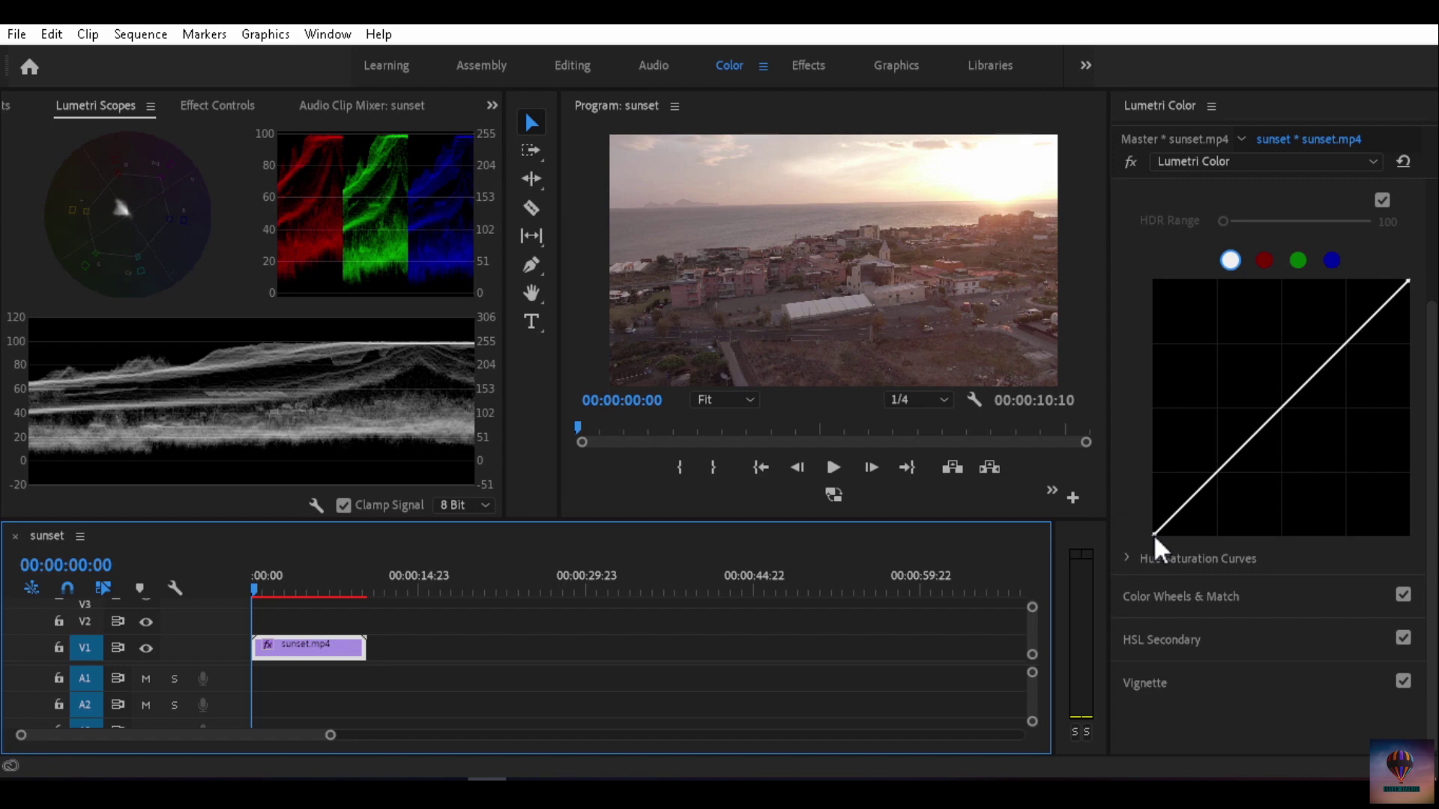
left_click_drag(1154, 534, 1113, 429)
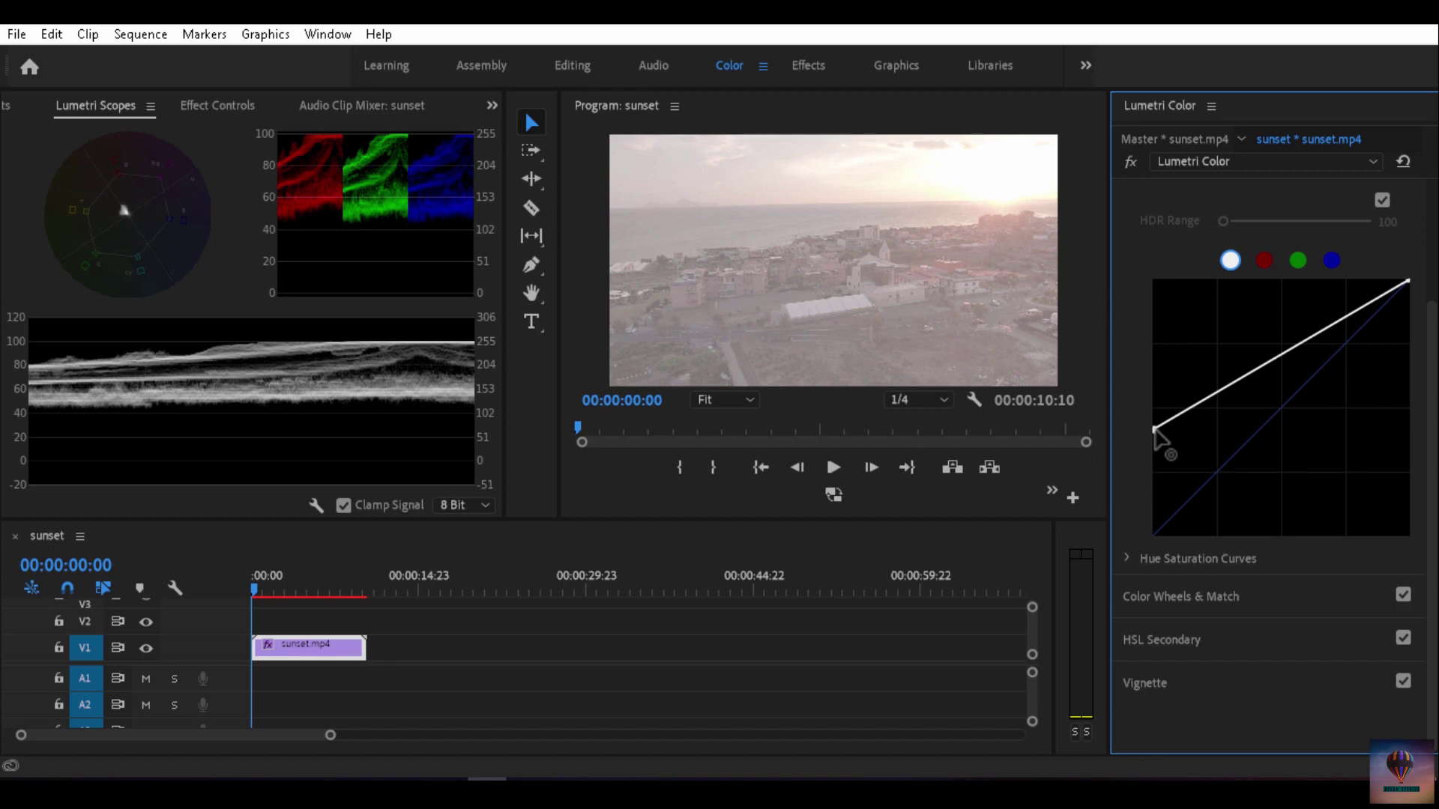
left_click_drag(1156, 432, 1158, 498)
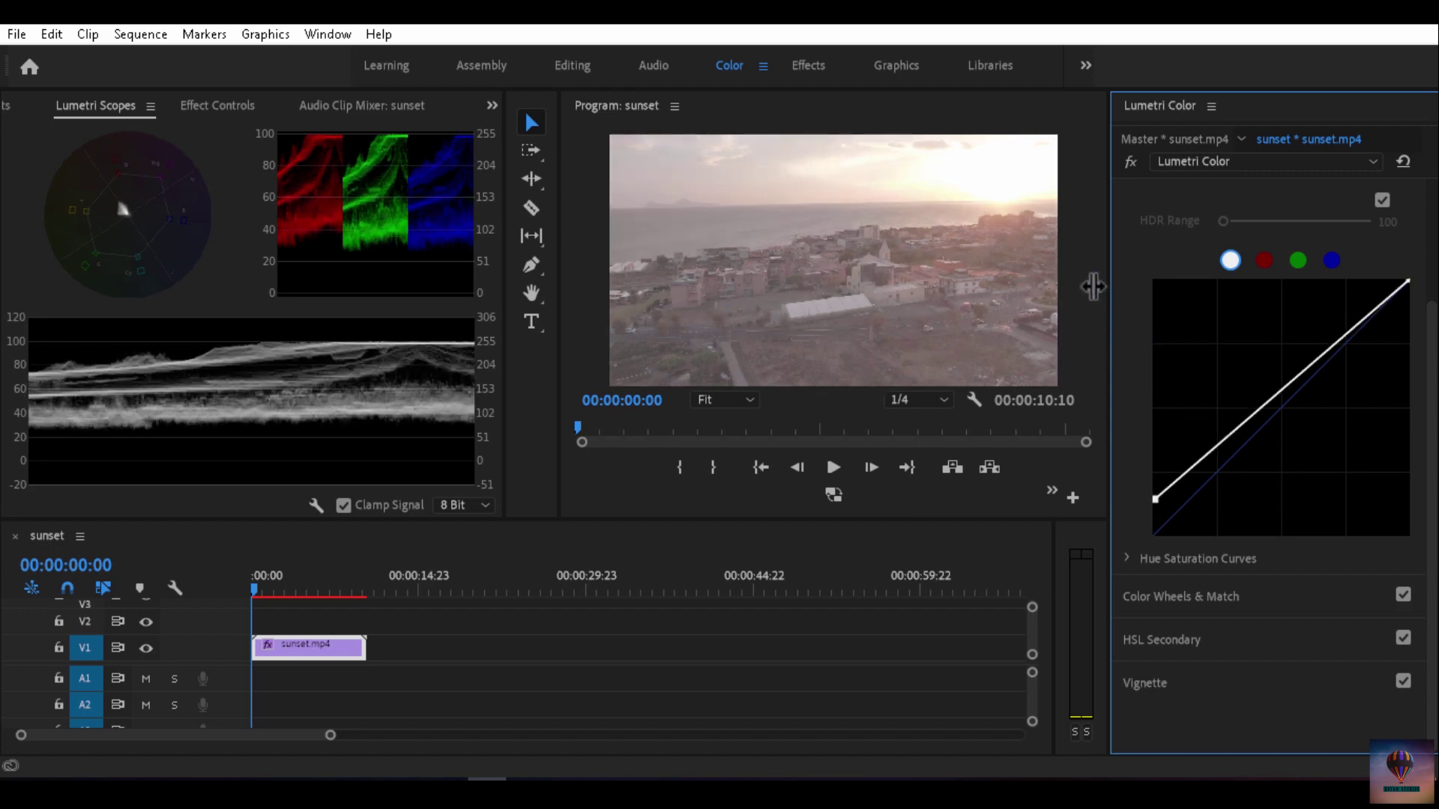
key("ctrl+z")
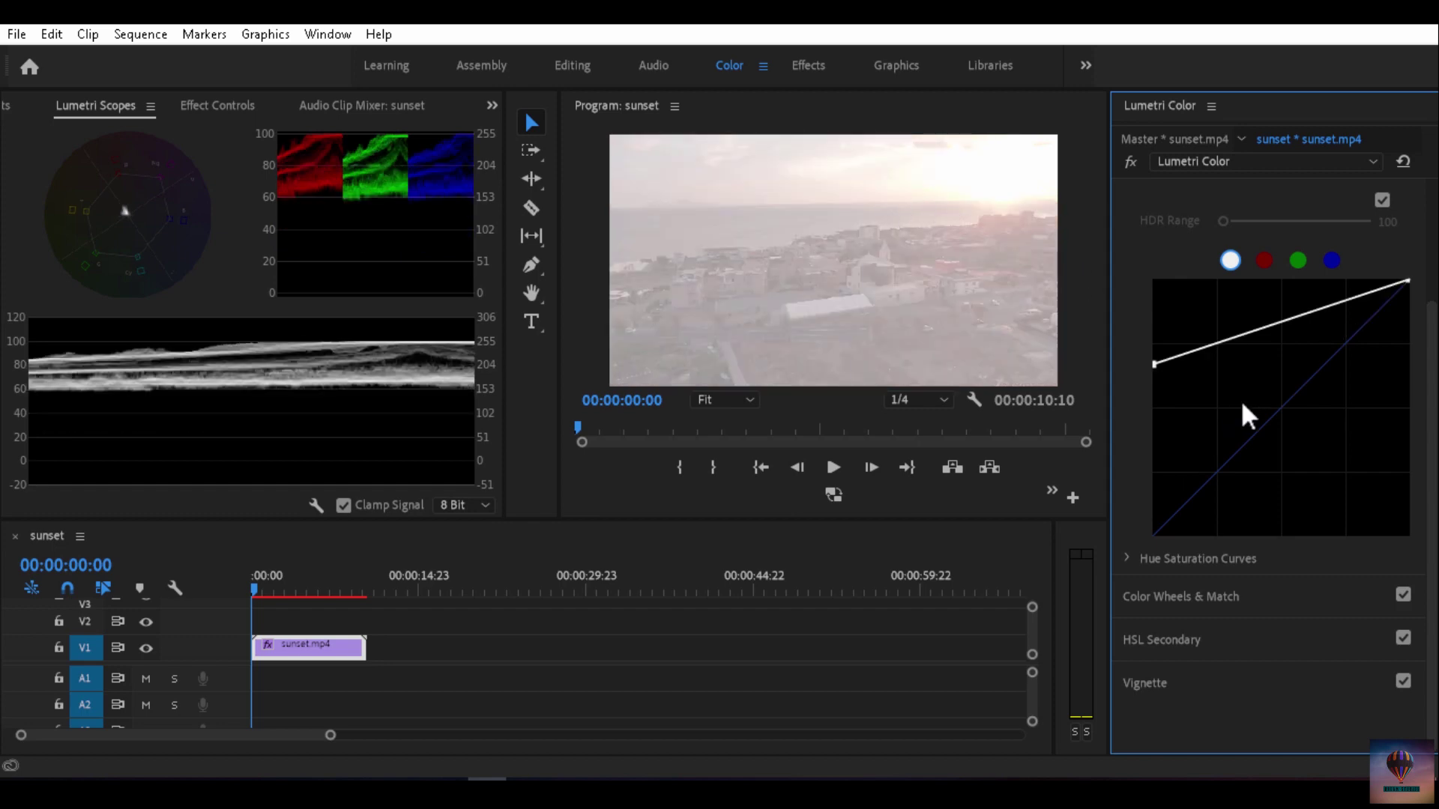
double_click(1162, 381)
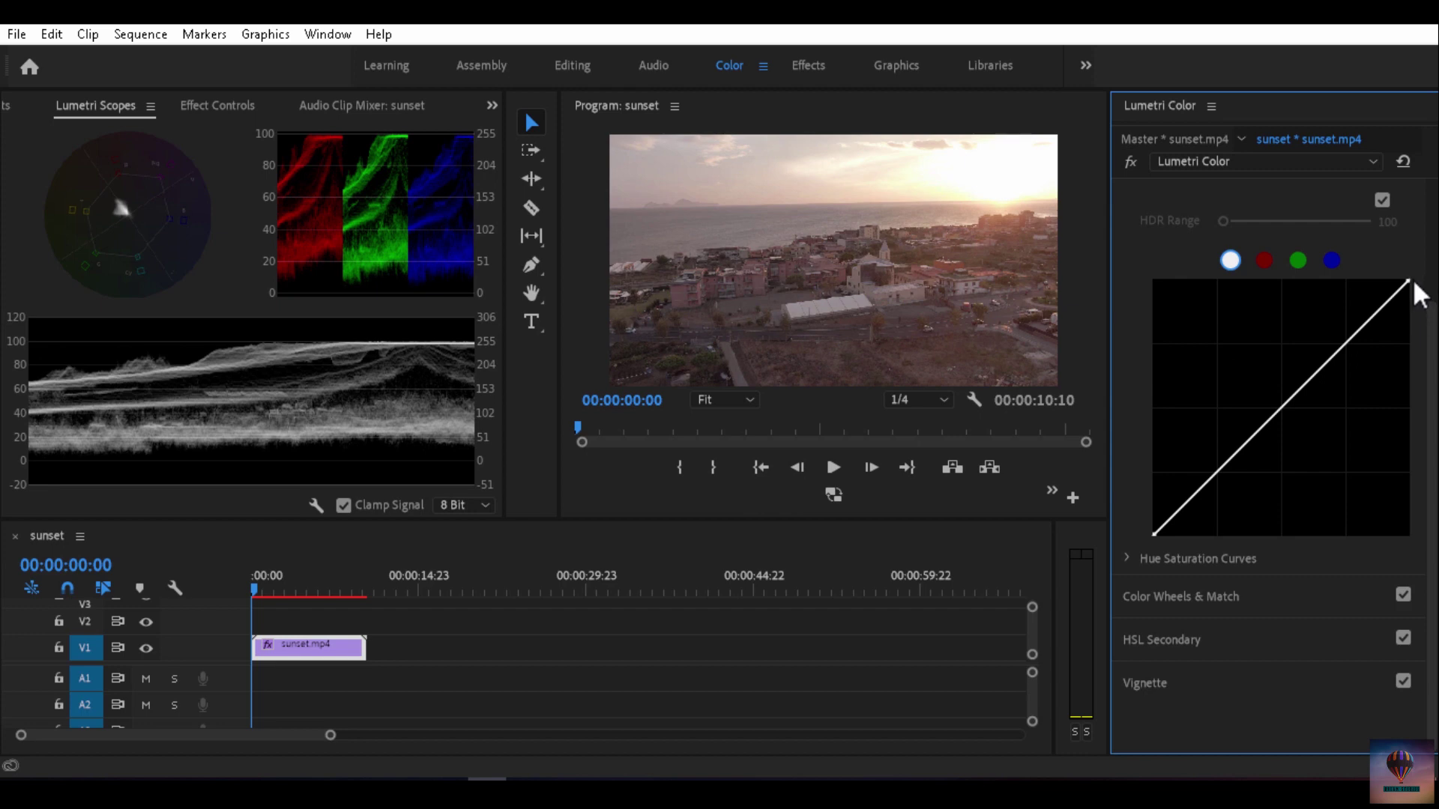
left_click_drag(1408, 282, 1408, 330)
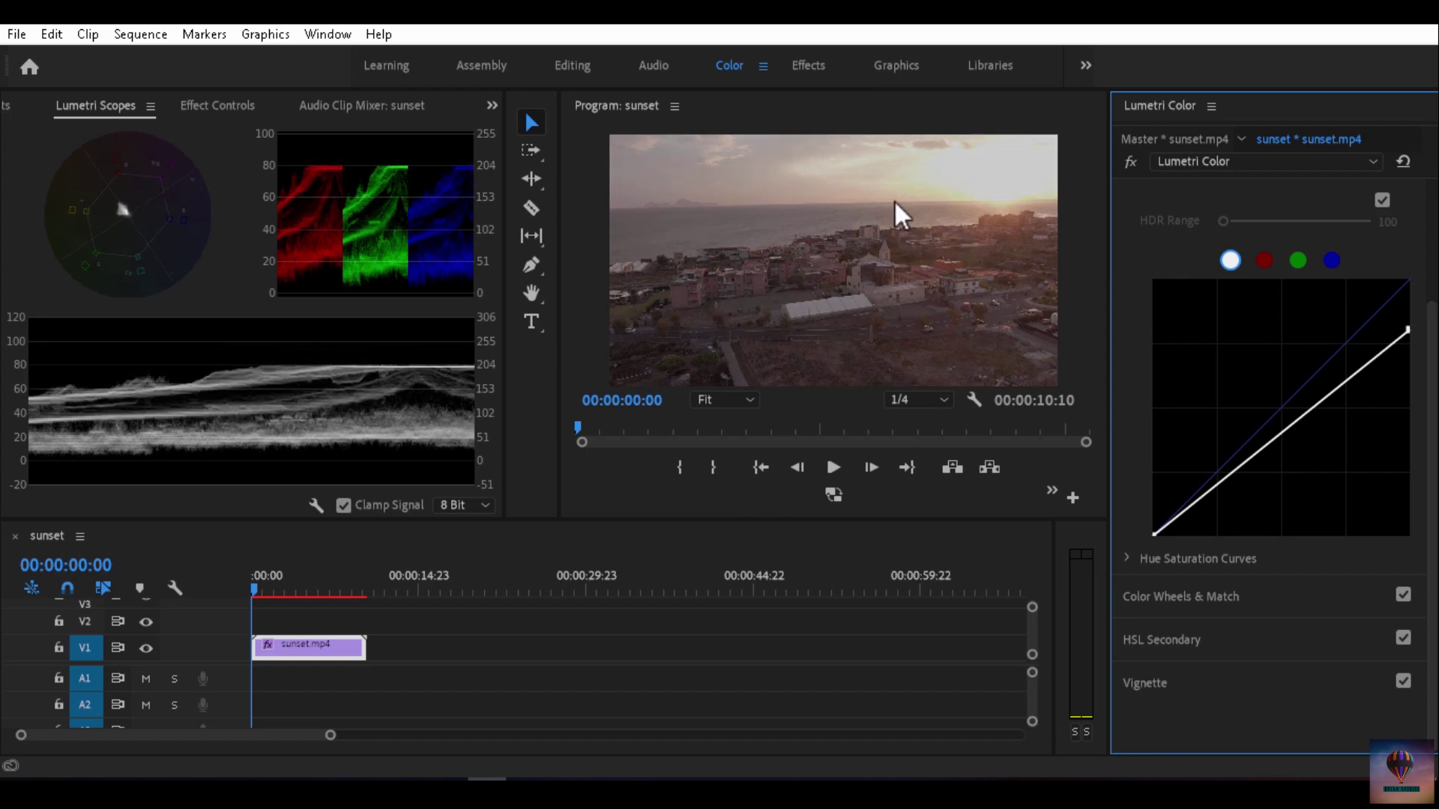
key("grave")
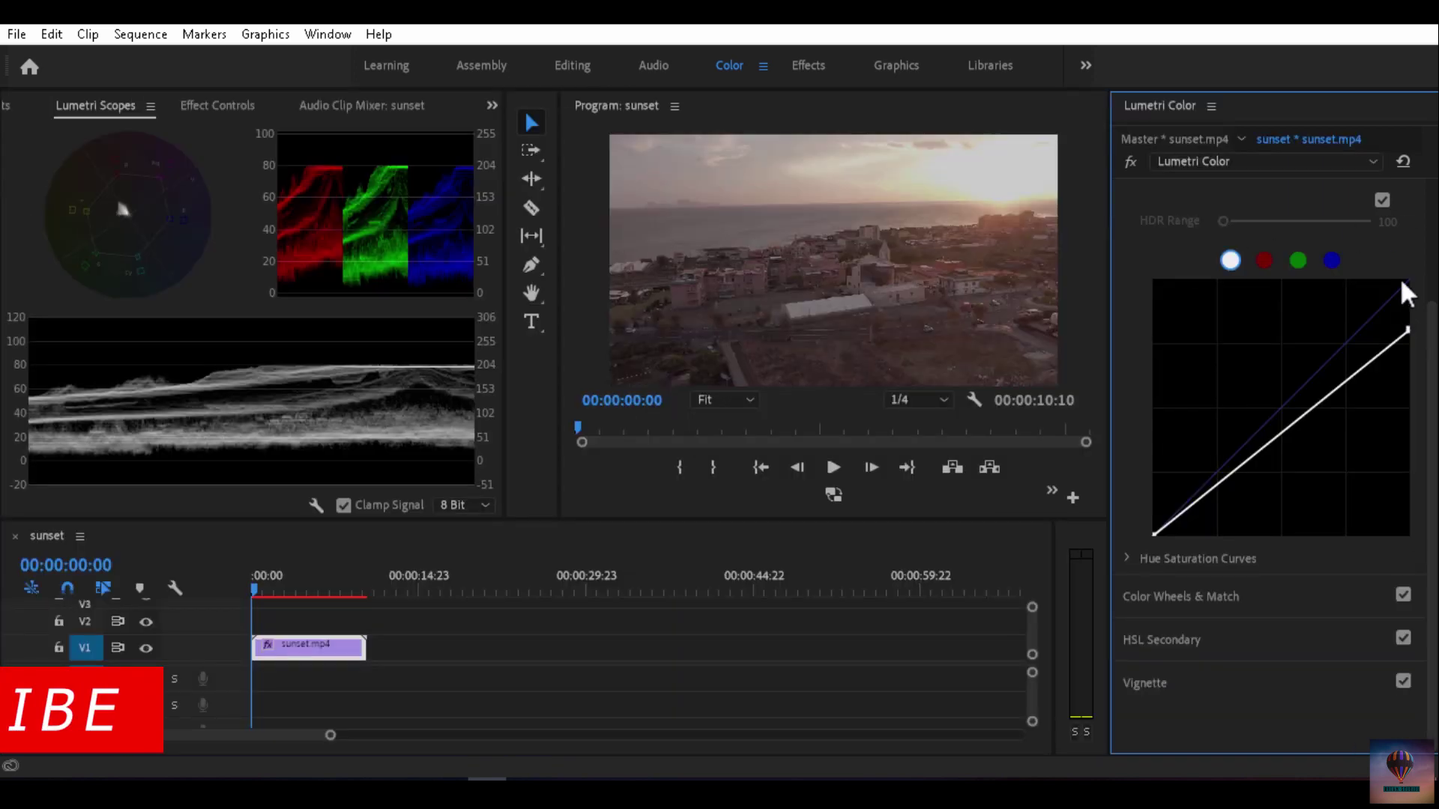
left_click_drag(1407, 320, 1304, 254)
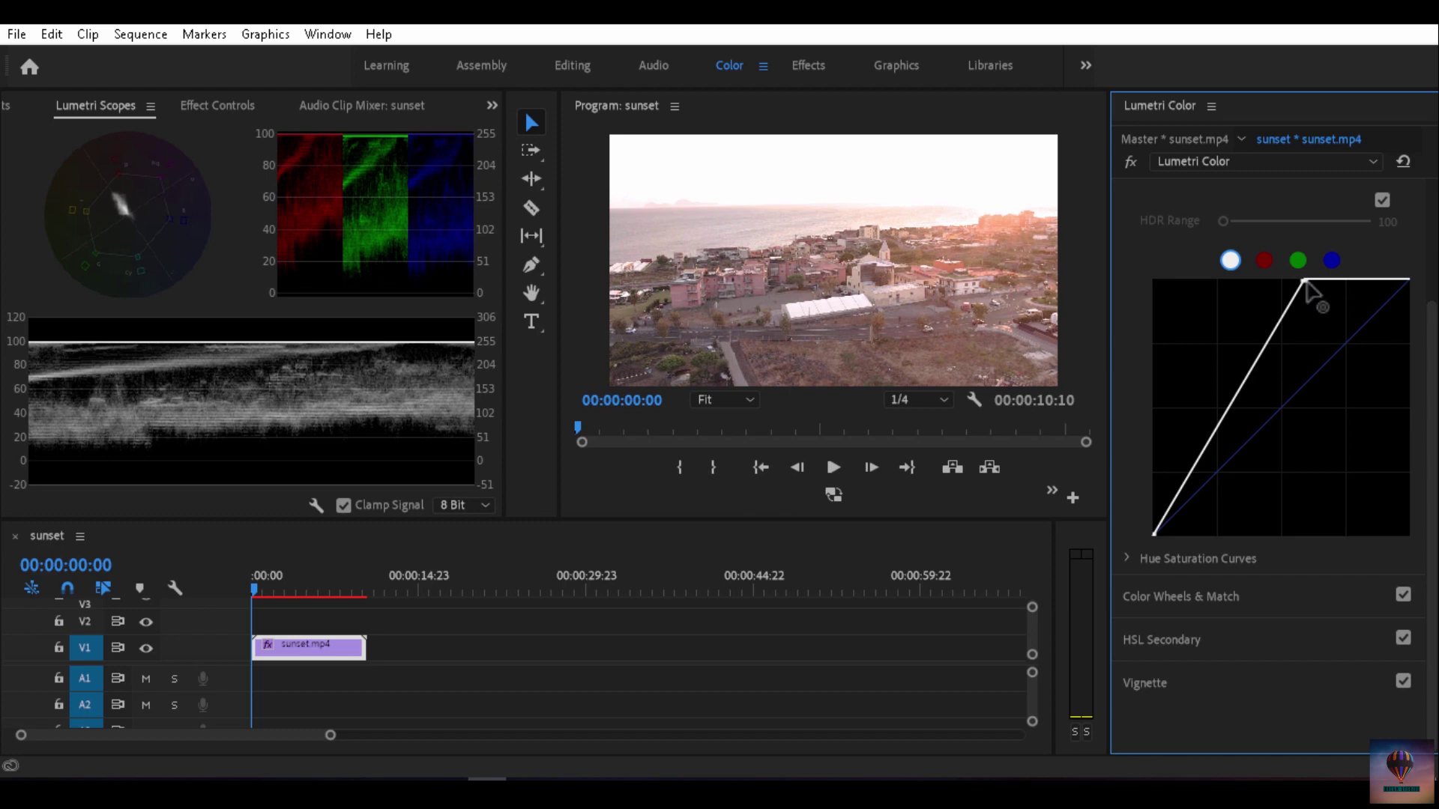
double_click(1305, 282)
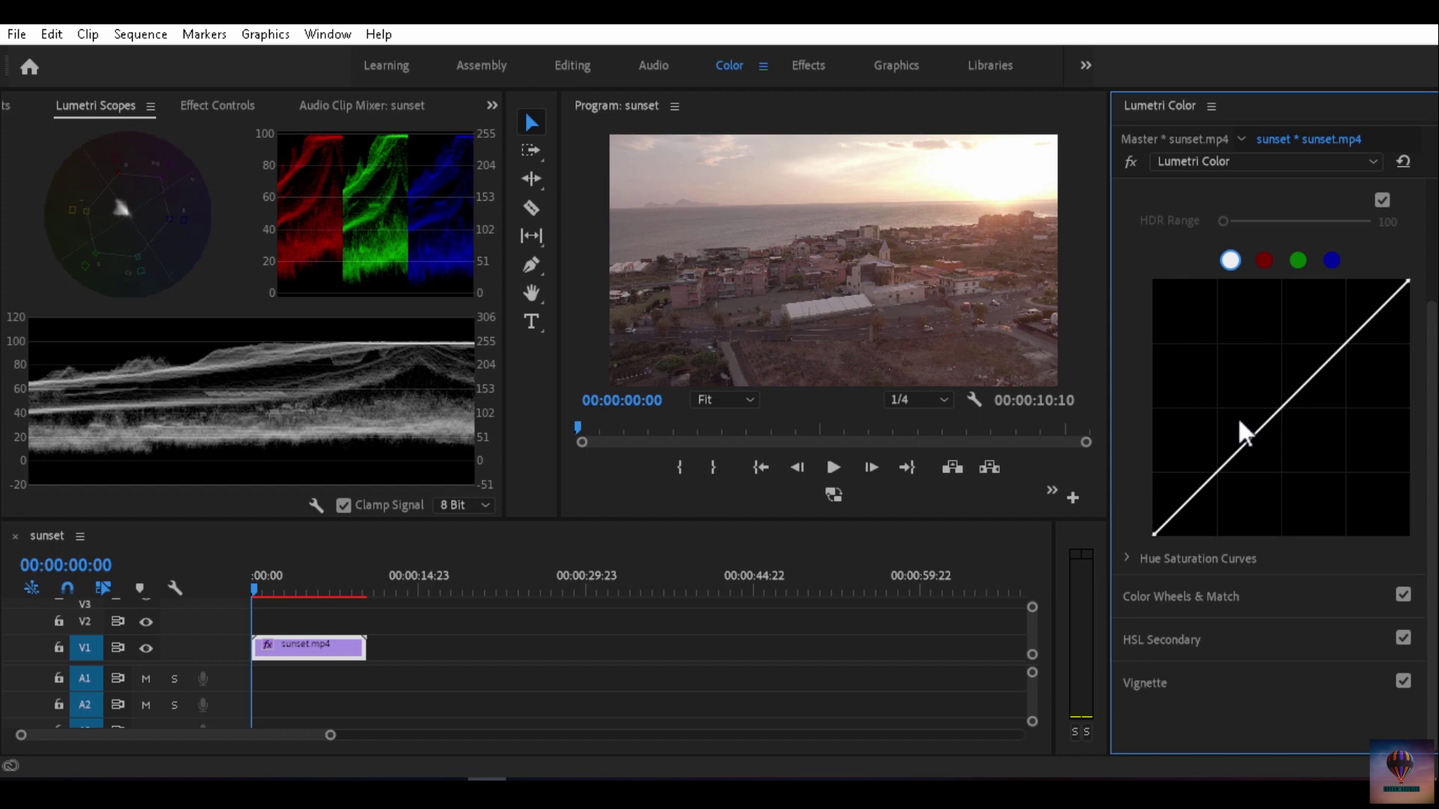
- Try an S-curve on the master RGB curve, checking it in the enlarged program monitor
left_click(1215, 474)
left_click(1347, 341)
left_click_drag(1277, 406, 1258, 382)
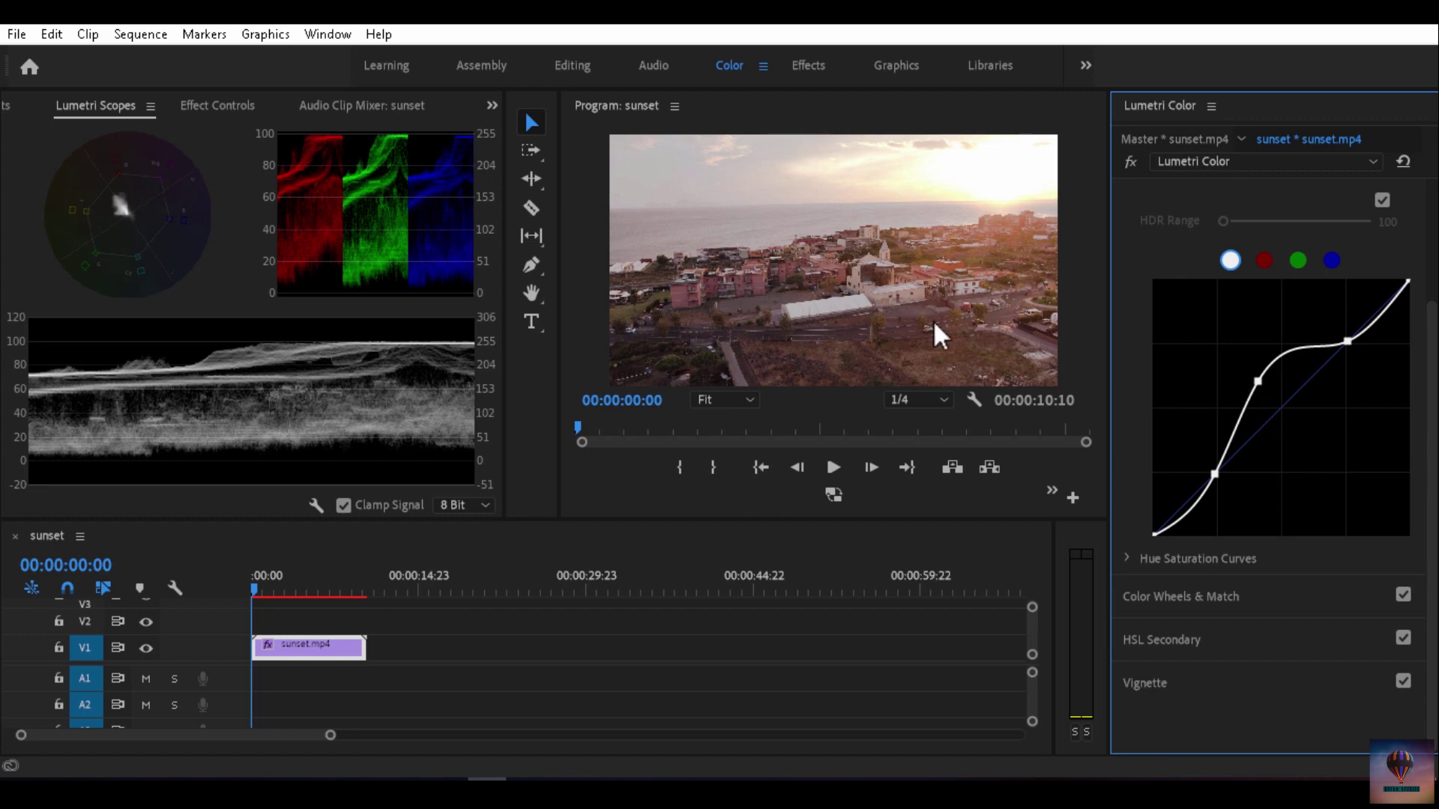
left_click(956, 293)
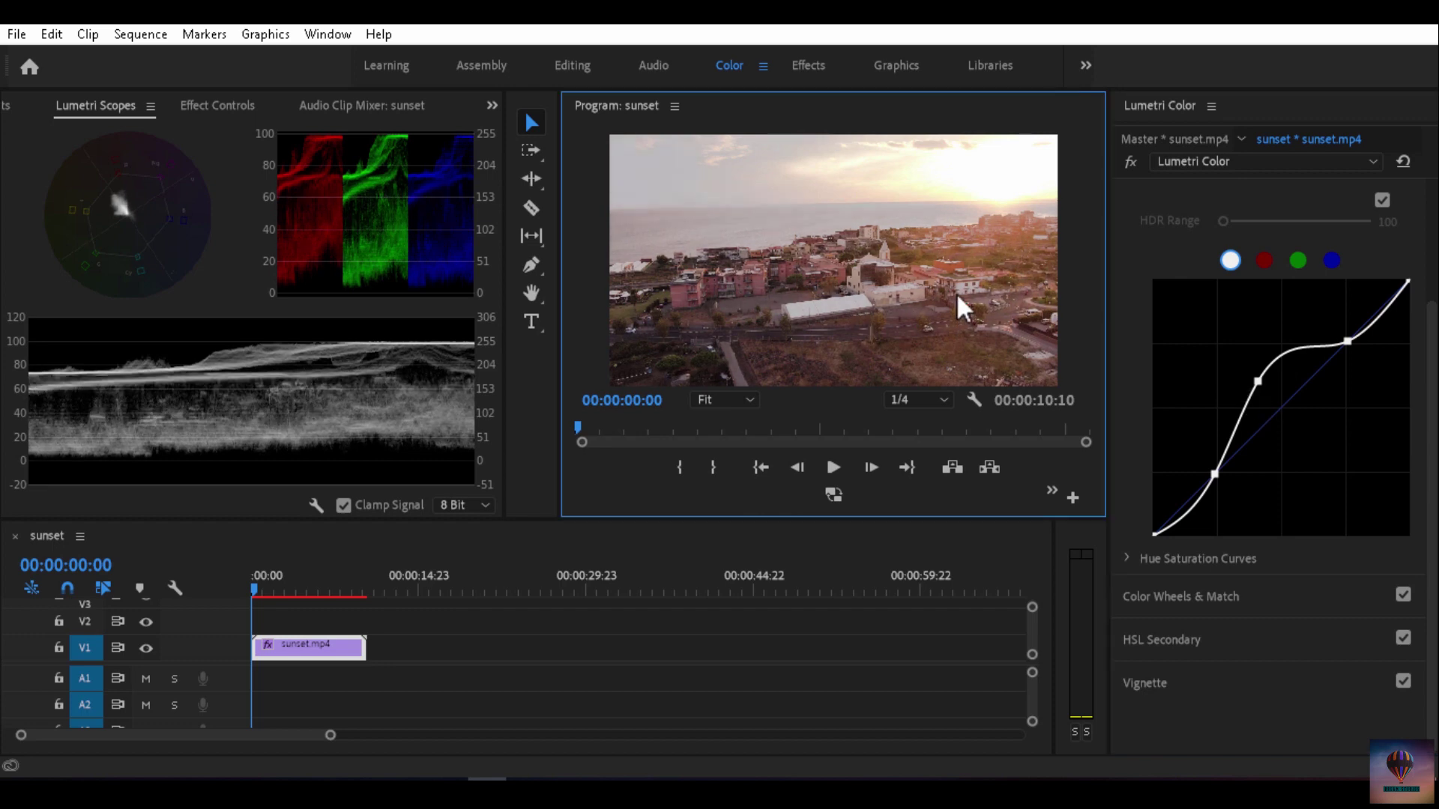
key("grave")
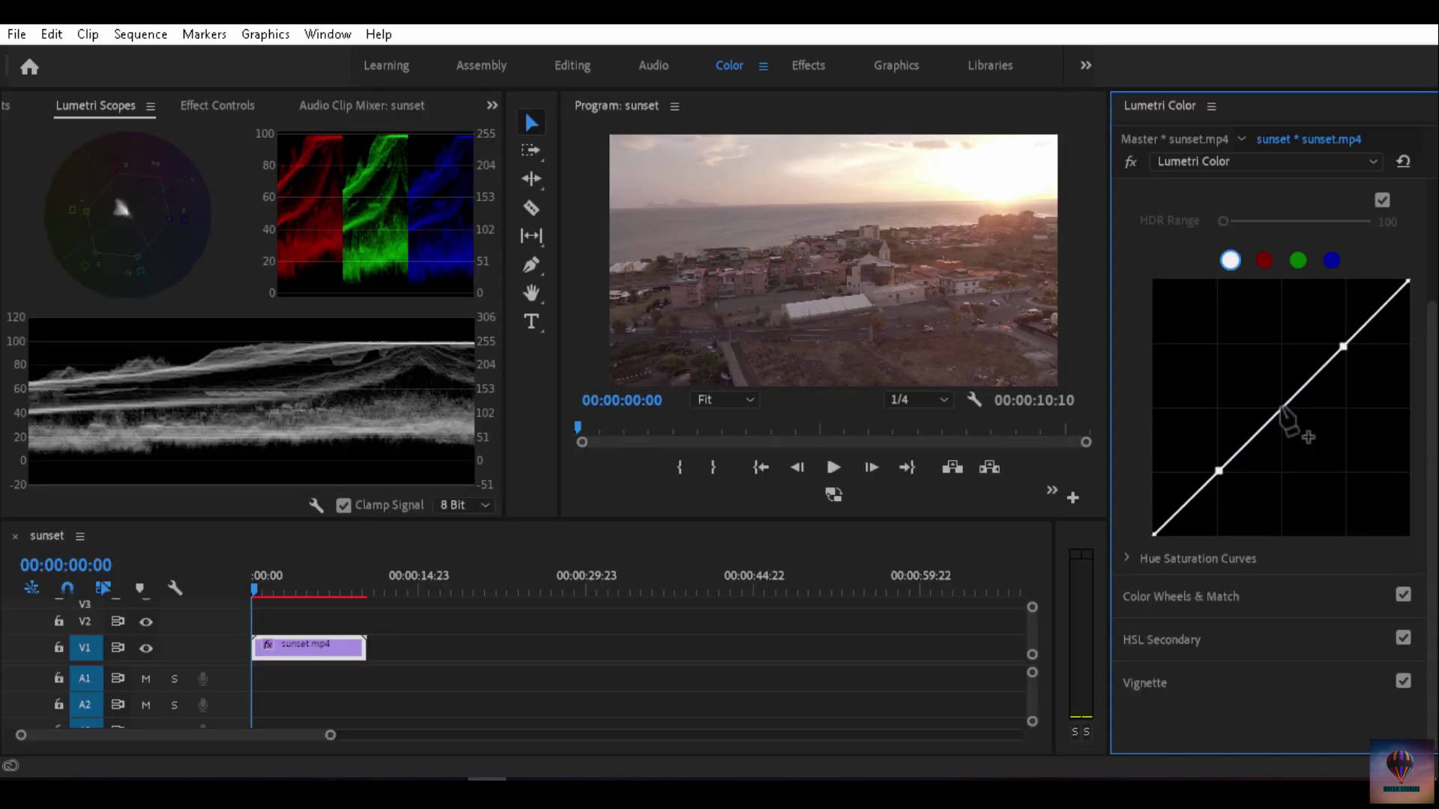
mouse_move(1281, 409)
left_mouse_down()
mouse_move(1261, 373)
mouse_move(1278, 411)
mouse_move(1267, 399)
left_mouse_up()
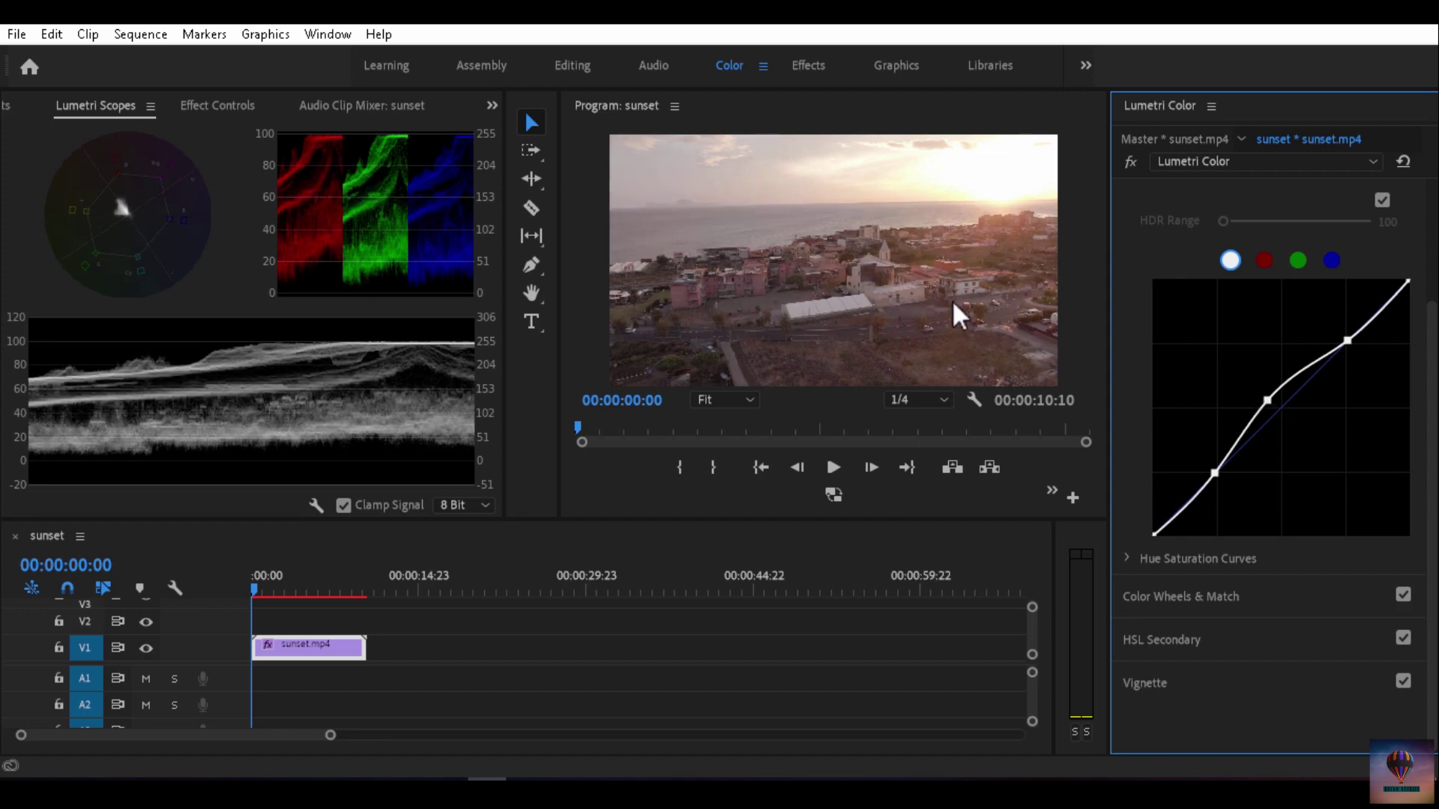
left_click_drag(1267, 400, 1289, 424)
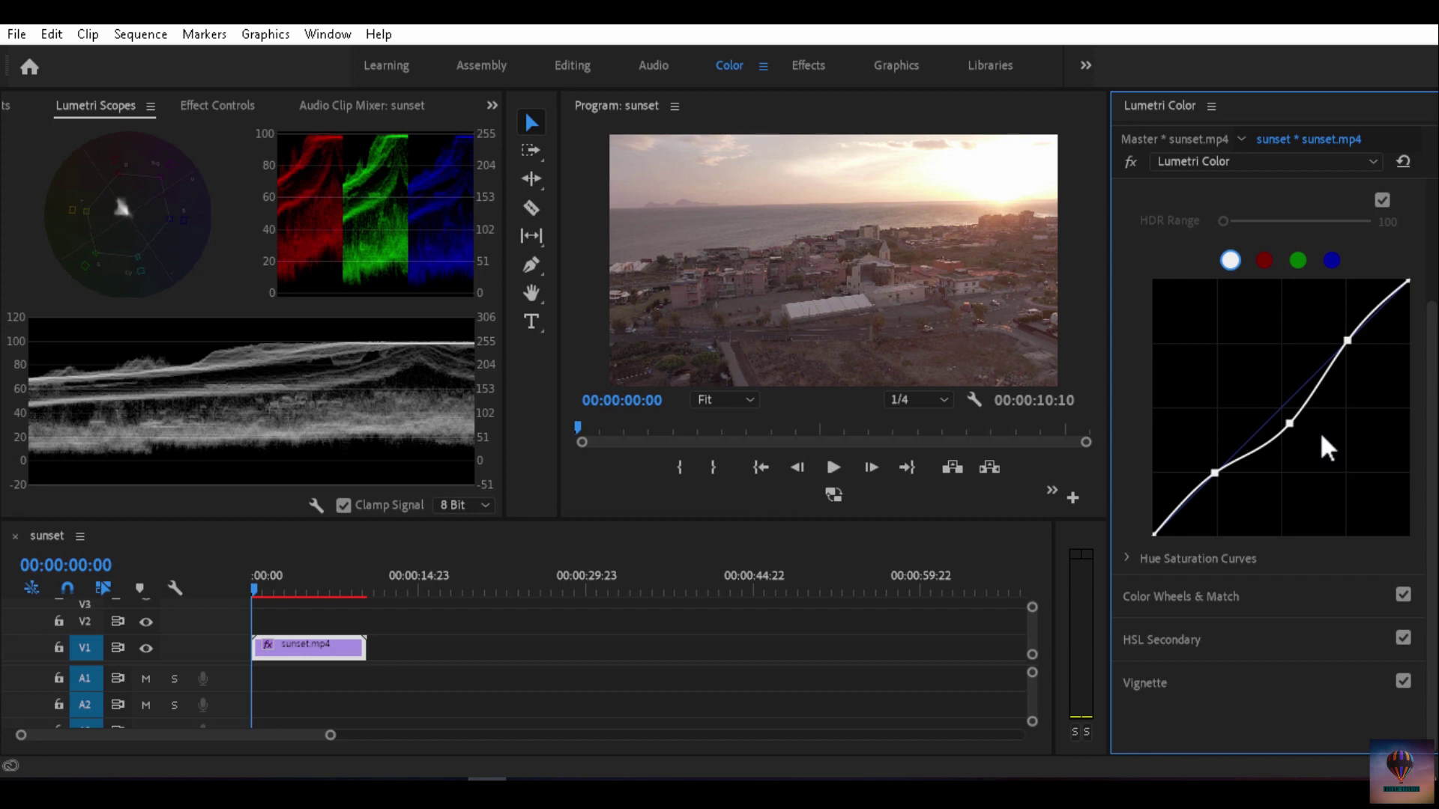
- Remove the three control points so the master RGB curve is a straight diagonal again
left_click(1289, 423, "ctrl")
left_click(1346, 341, "ctrl")
left_click(1215, 472, "ctrl")
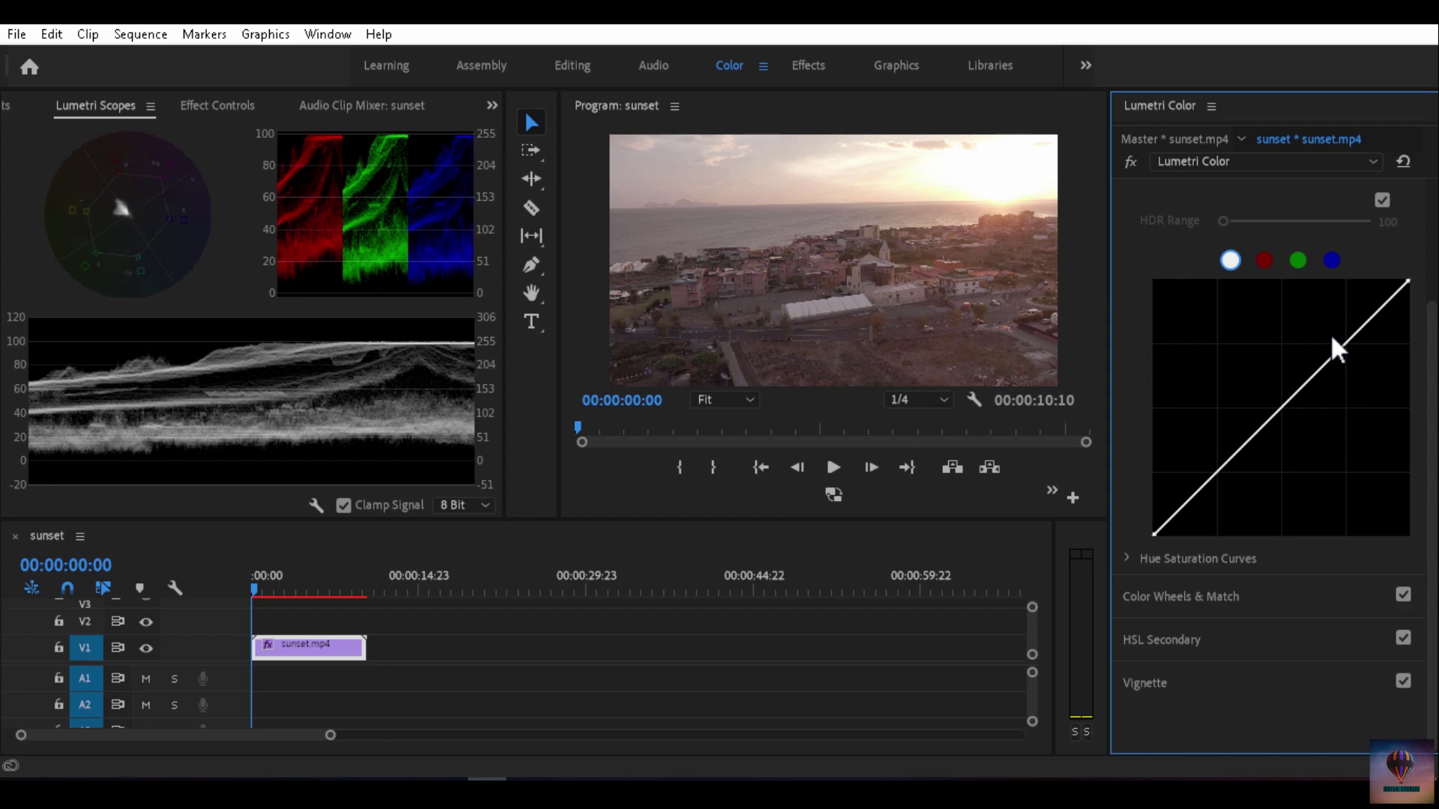
- Add shadow, midtone and highlight points, lowering the shadow point and raising the highlight point into an S-curve
left_click(1216, 473)
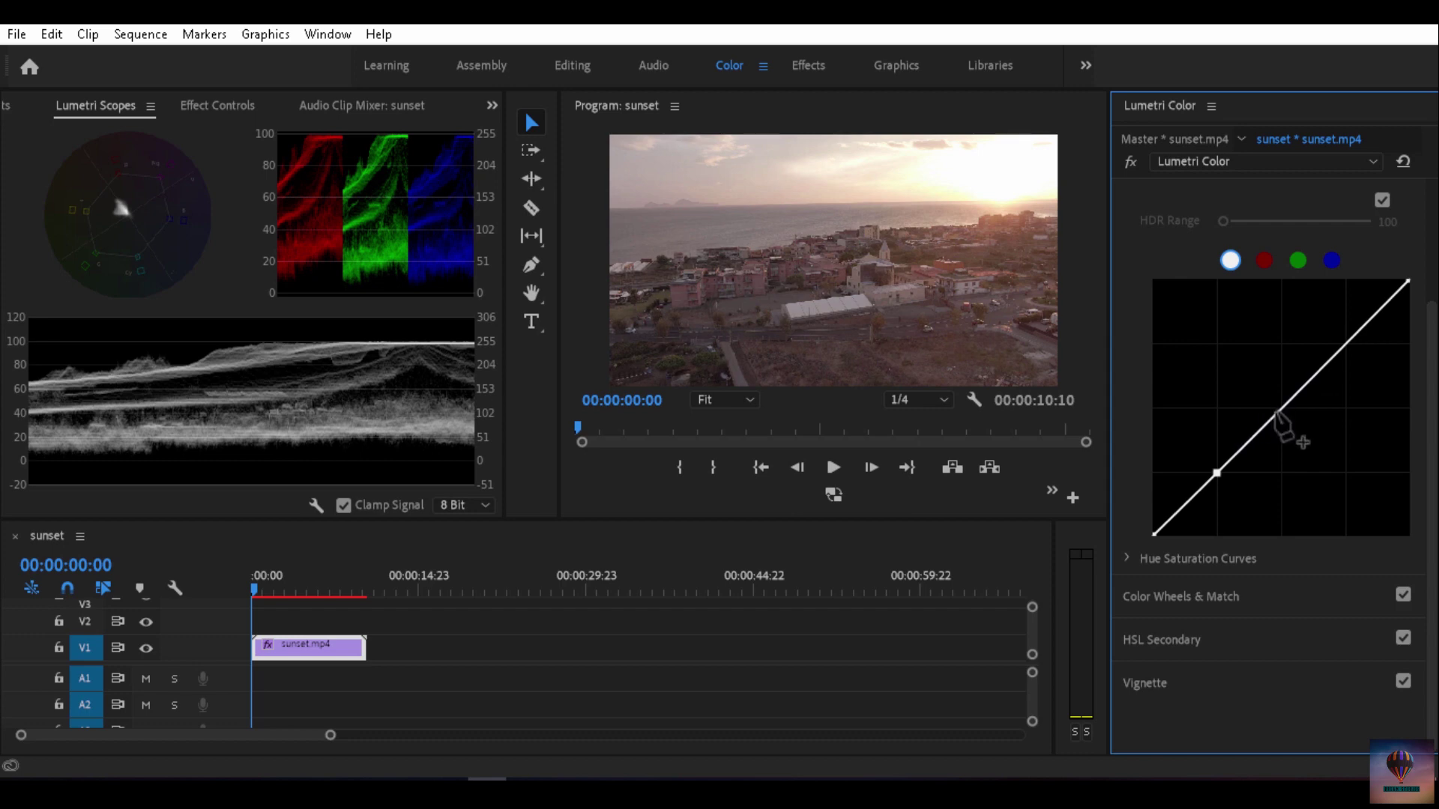
left_click(1281, 408)
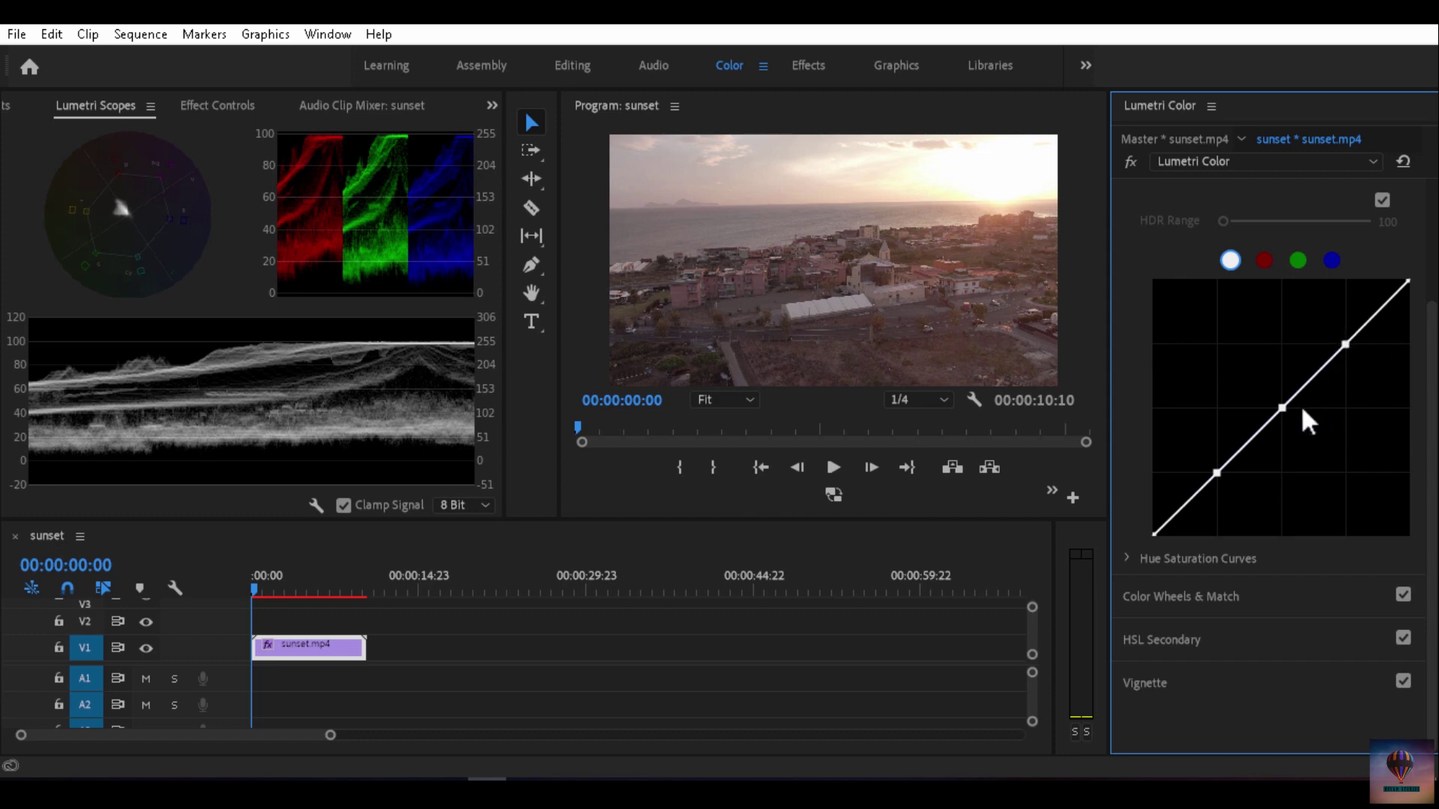
left_click_drag(1345, 344, 1334, 339)
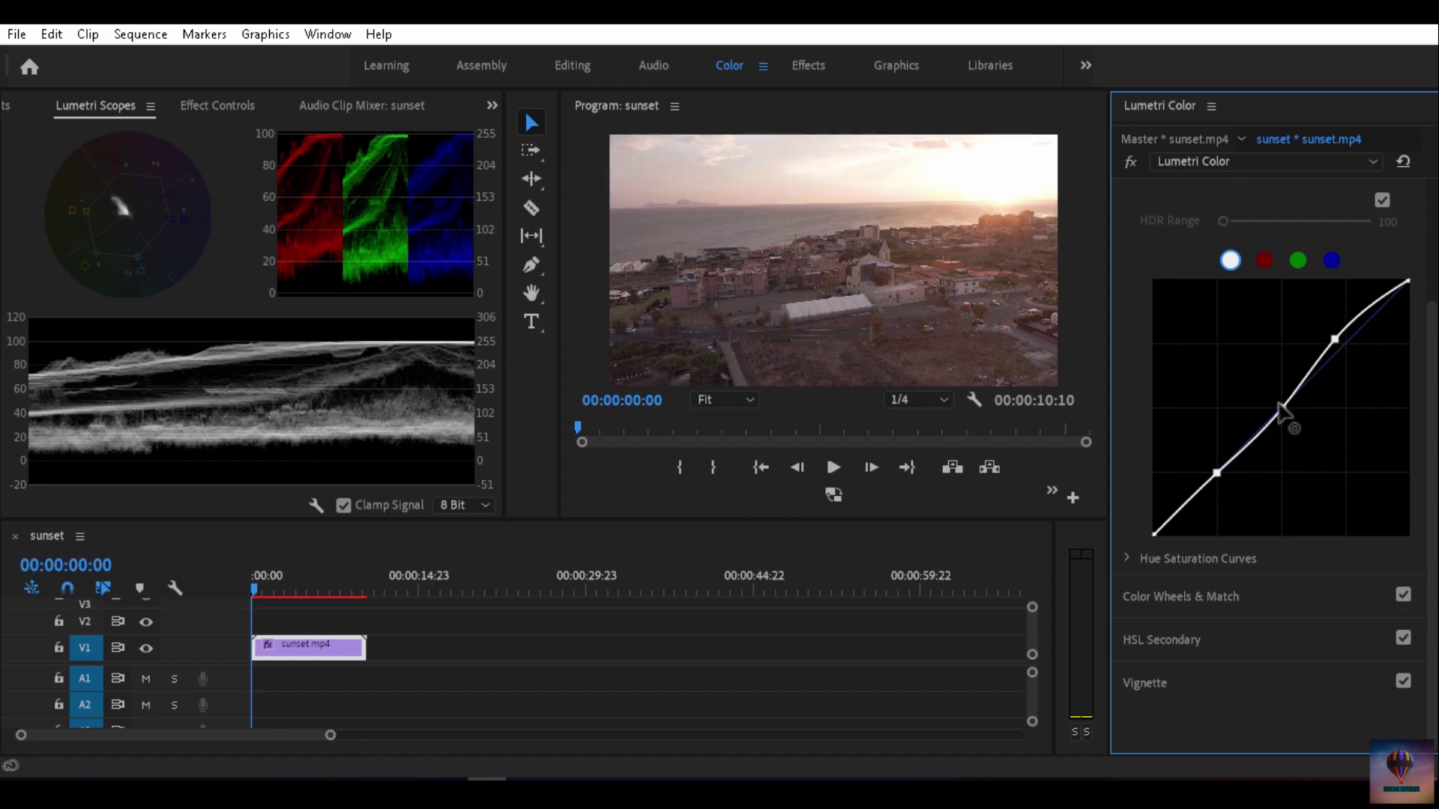
left_click(1282, 411)
left_click(1221, 473)
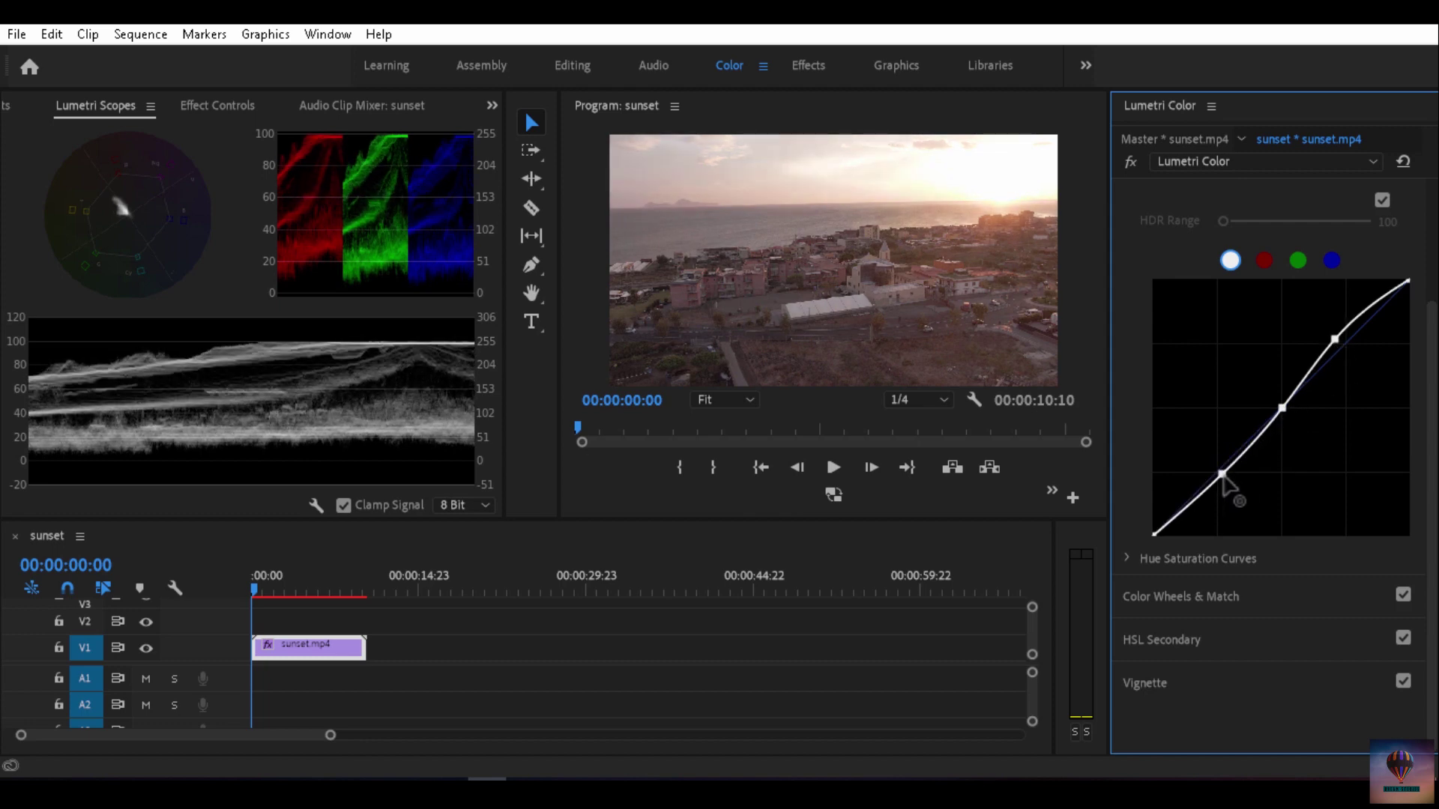
left_click_drag(1223, 476, 1233, 481)
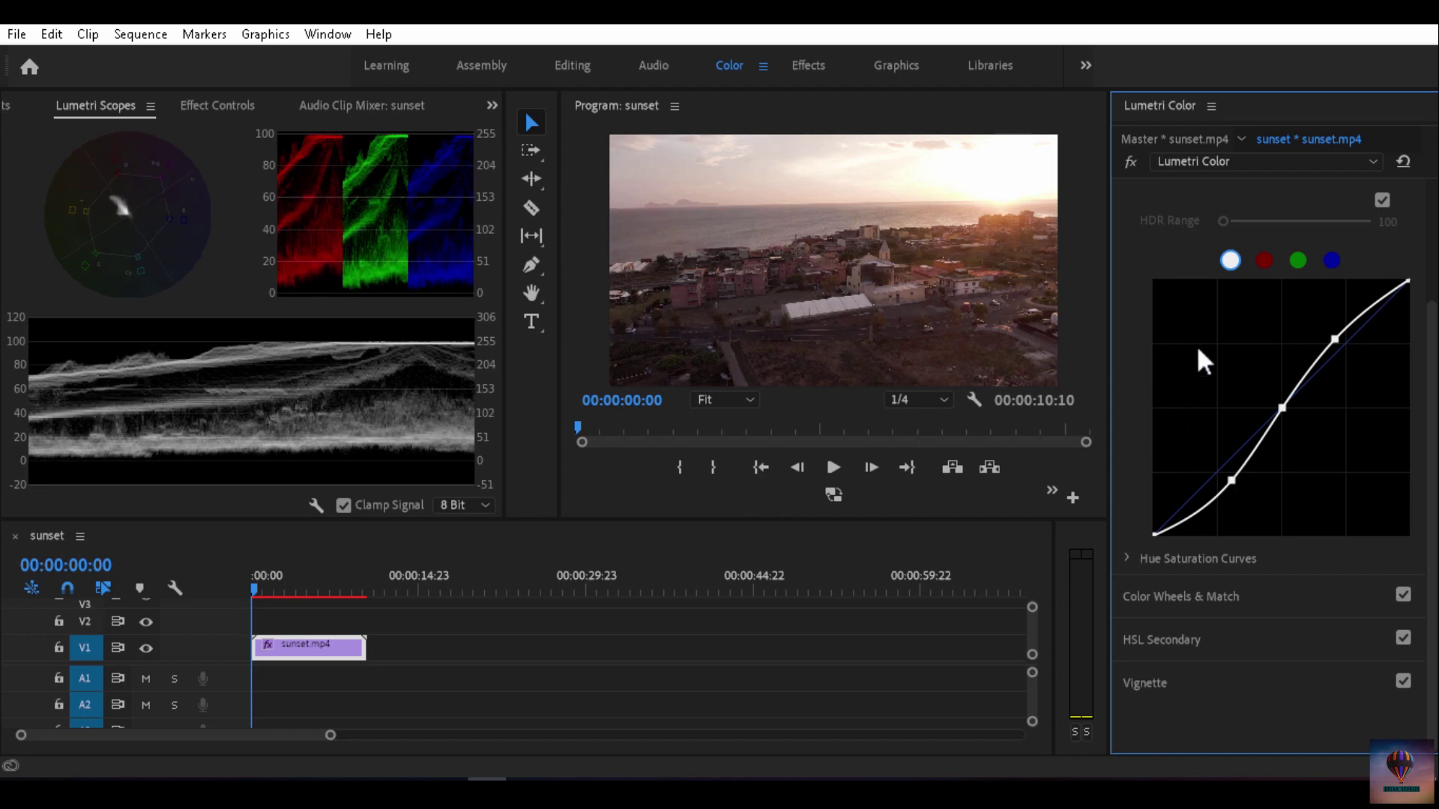
left_click_drag(1335, 339, 1338, 332)
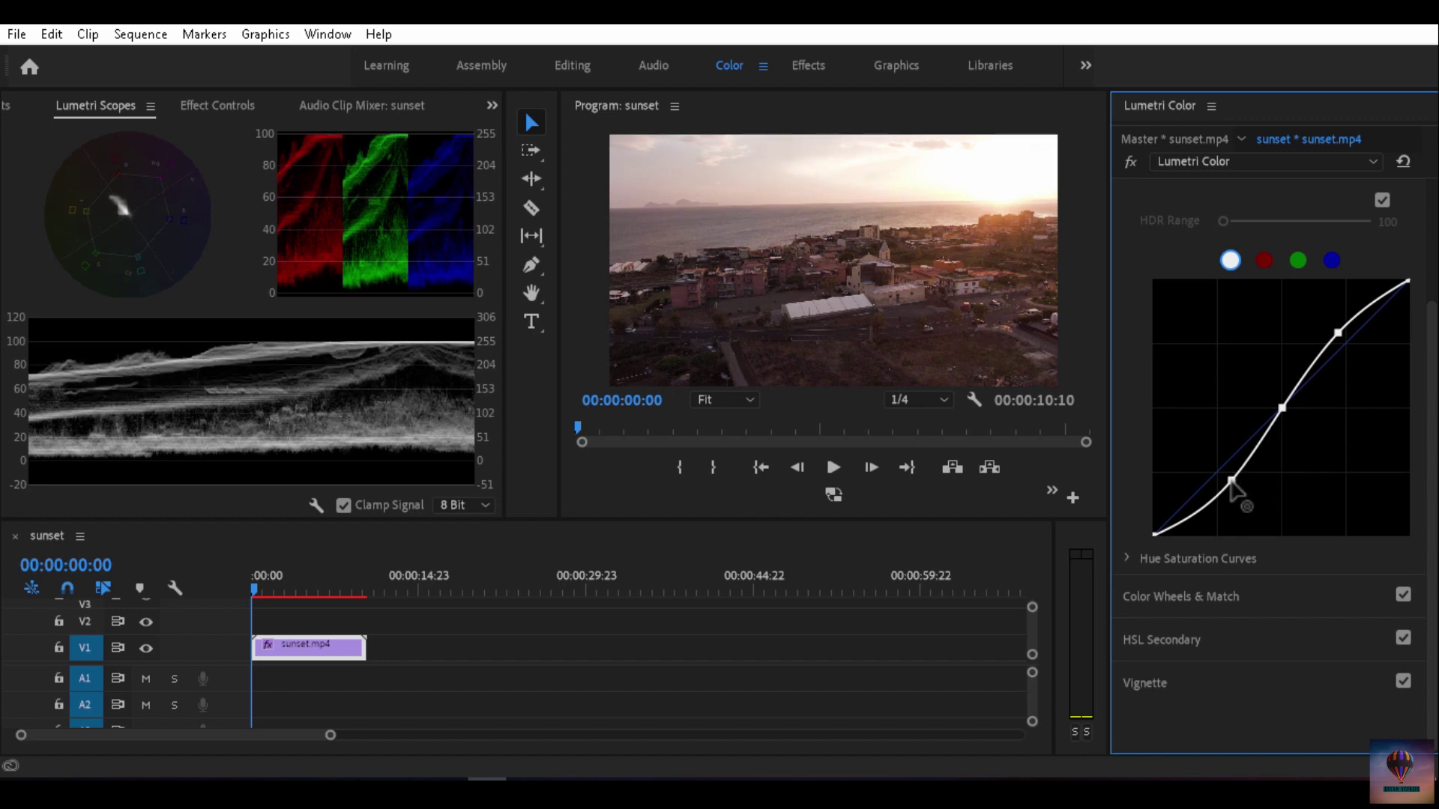
left_click_drag(1231, 481, 1228, 478)
left_click_drag(1338, 333, 1337, 331)
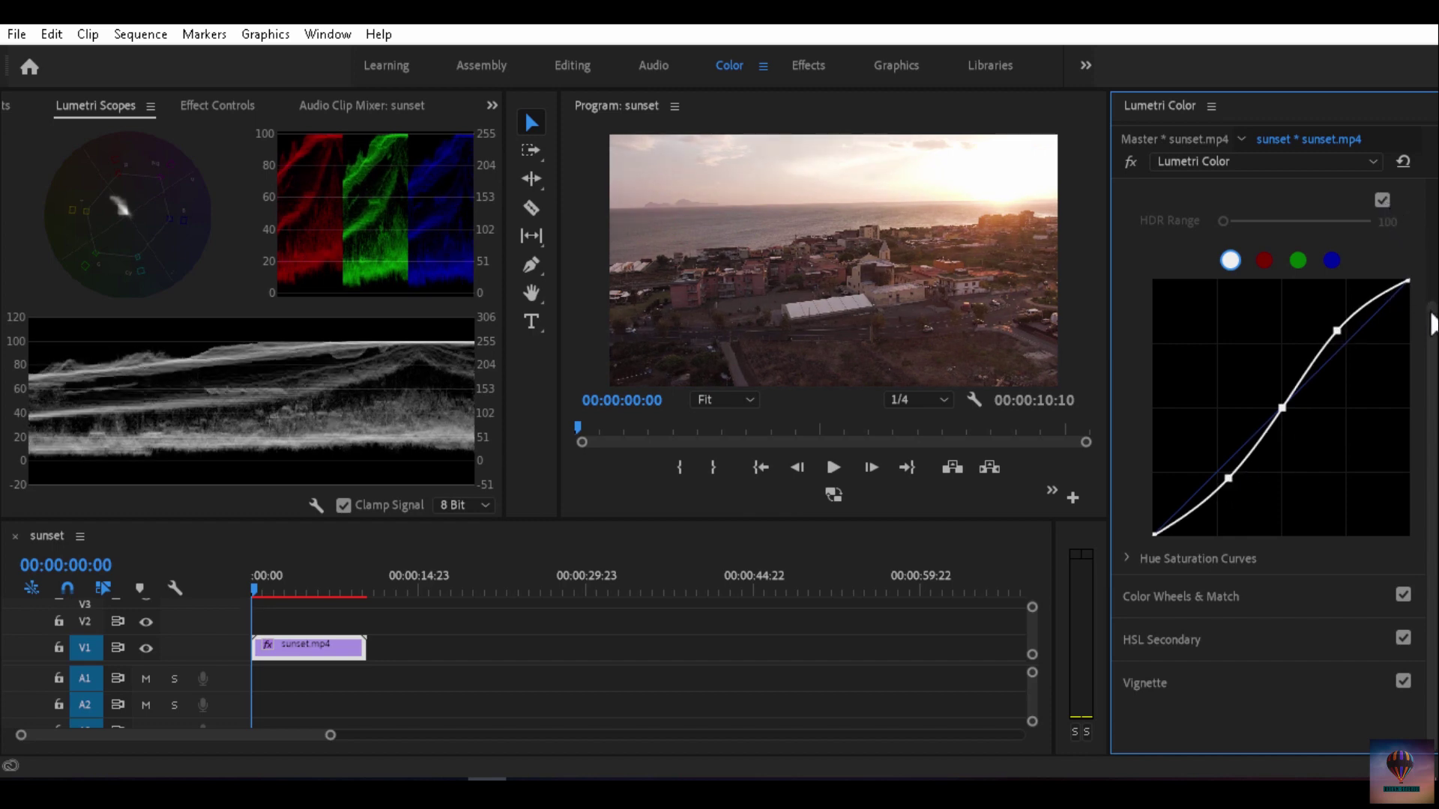
left_click_drag(1434, 318, 1434, 257)
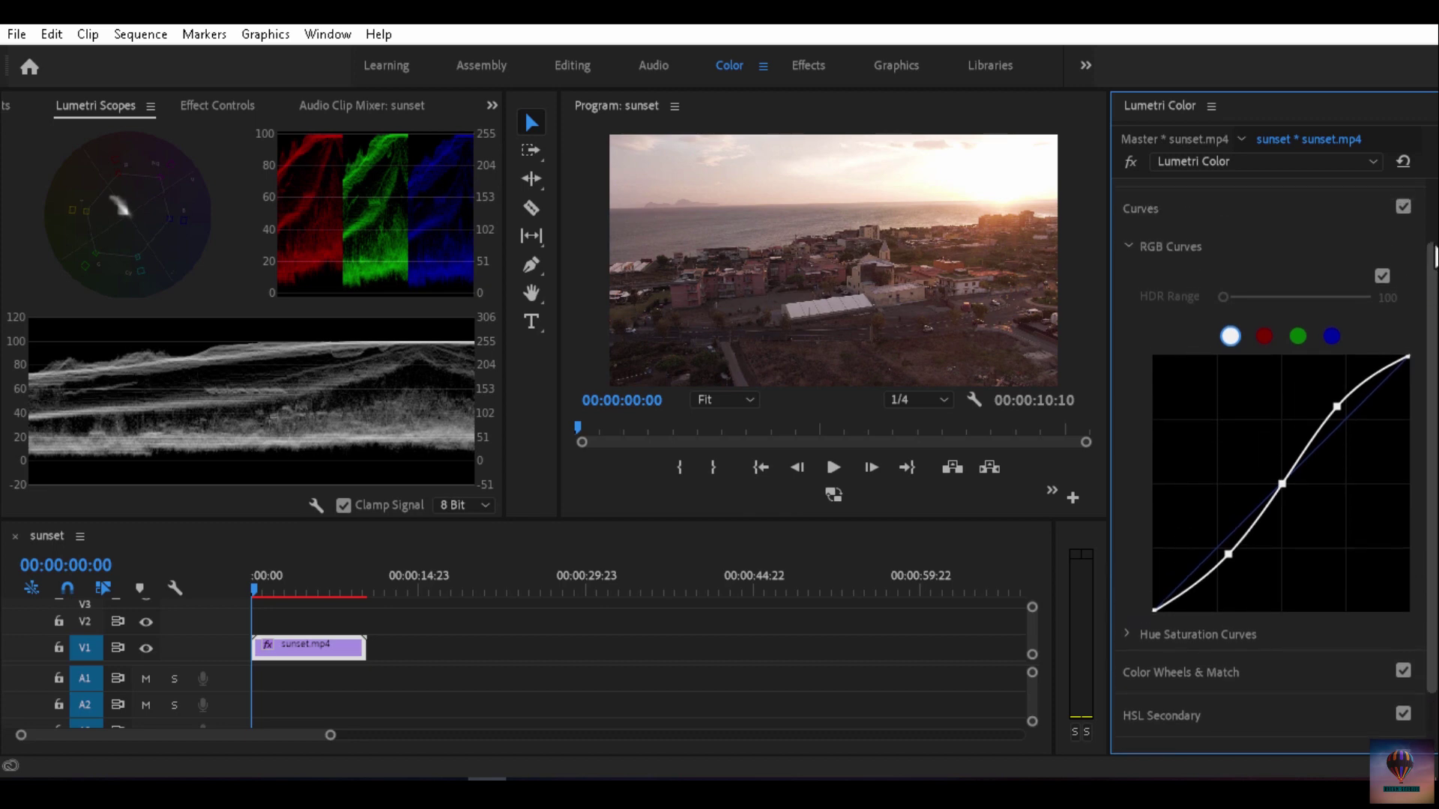
- Toggle Curves off and on to compare graded and ungraded clip, then double-click to reset the RGB curve
left_click(1403, 204)
left_click(1404, 203)
left_click(1403, 202)
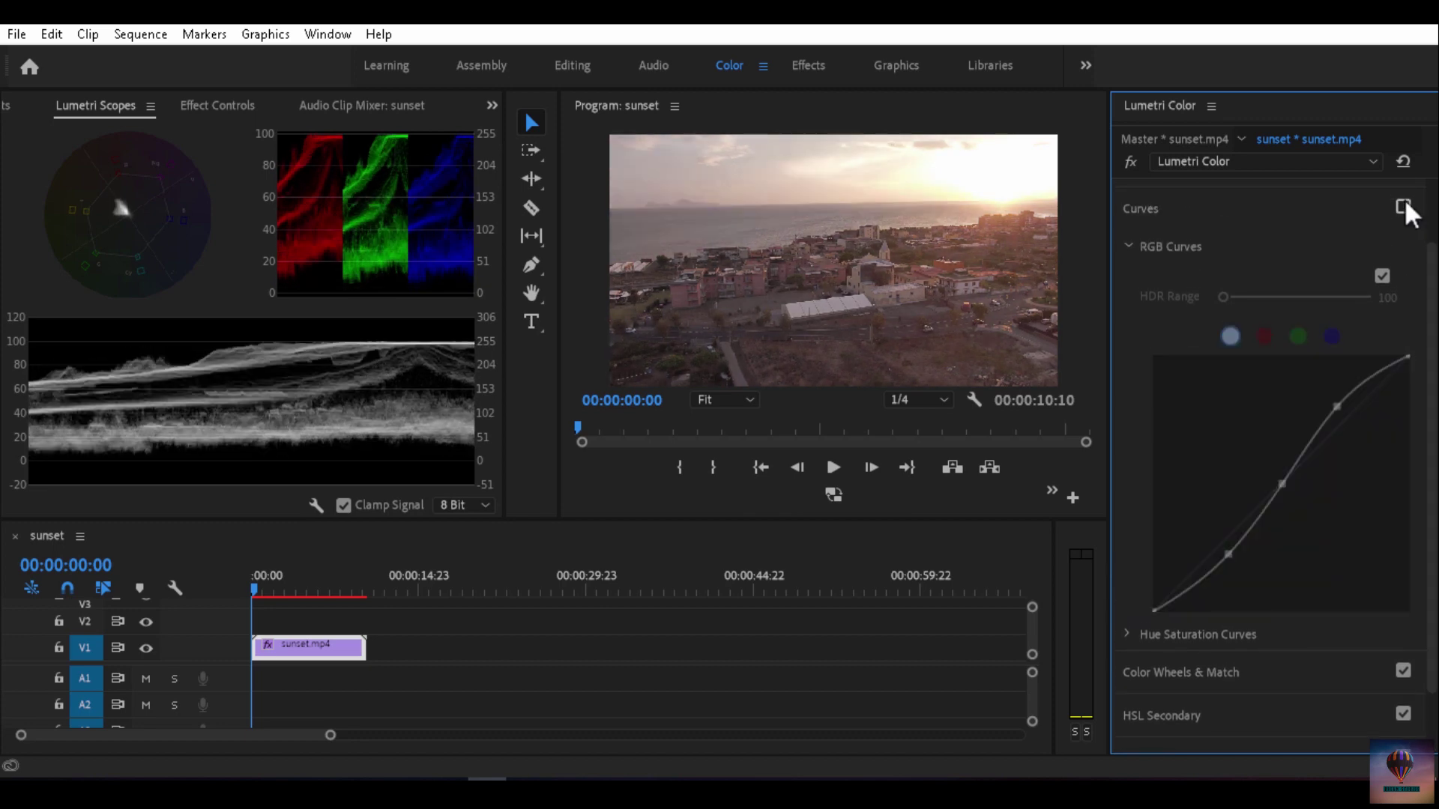
left_click(1402, 203)
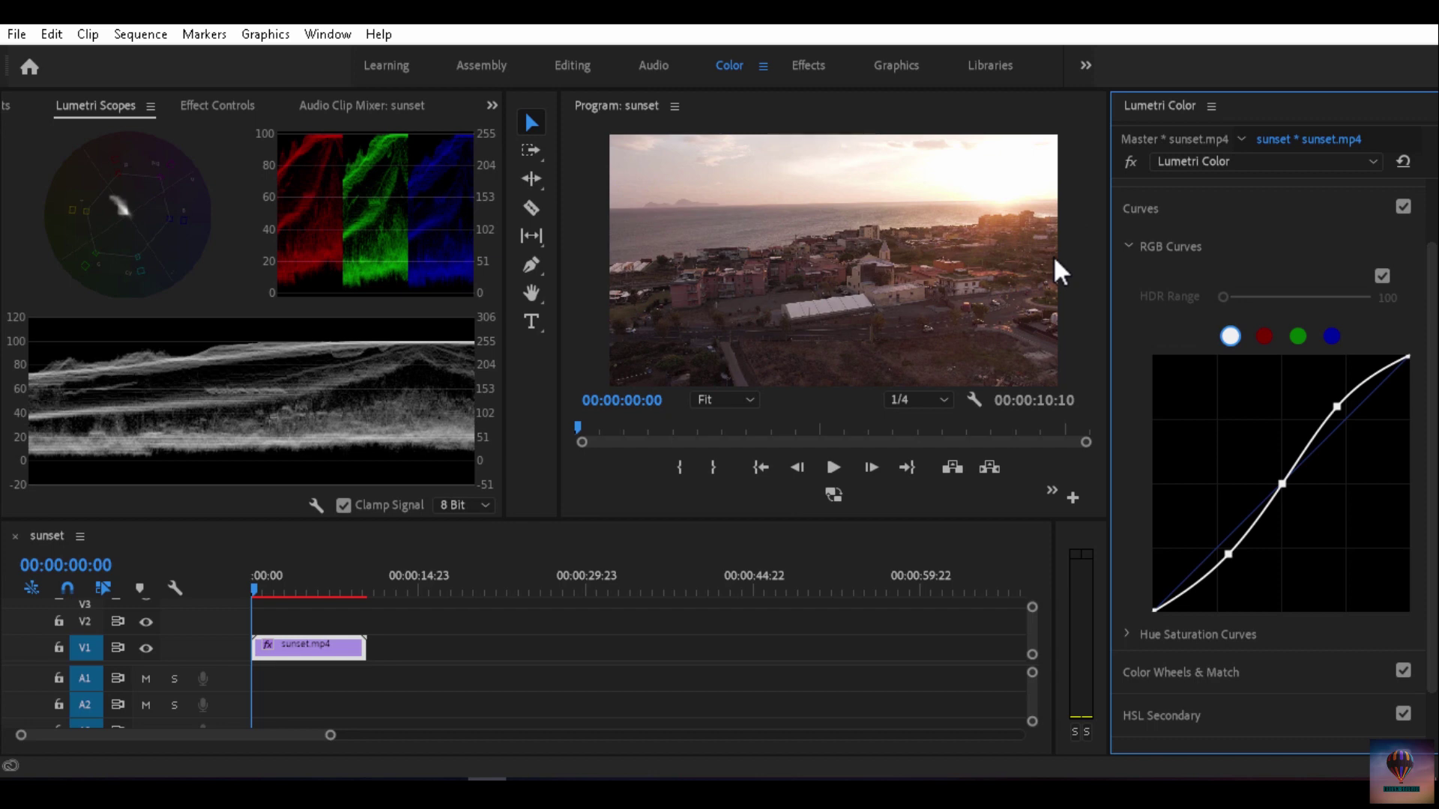
left_click(1401, 207)
left_click(1401, 207)
left_click(1400, 208)
left_click(1400, 208)
double_click(1234, 566)
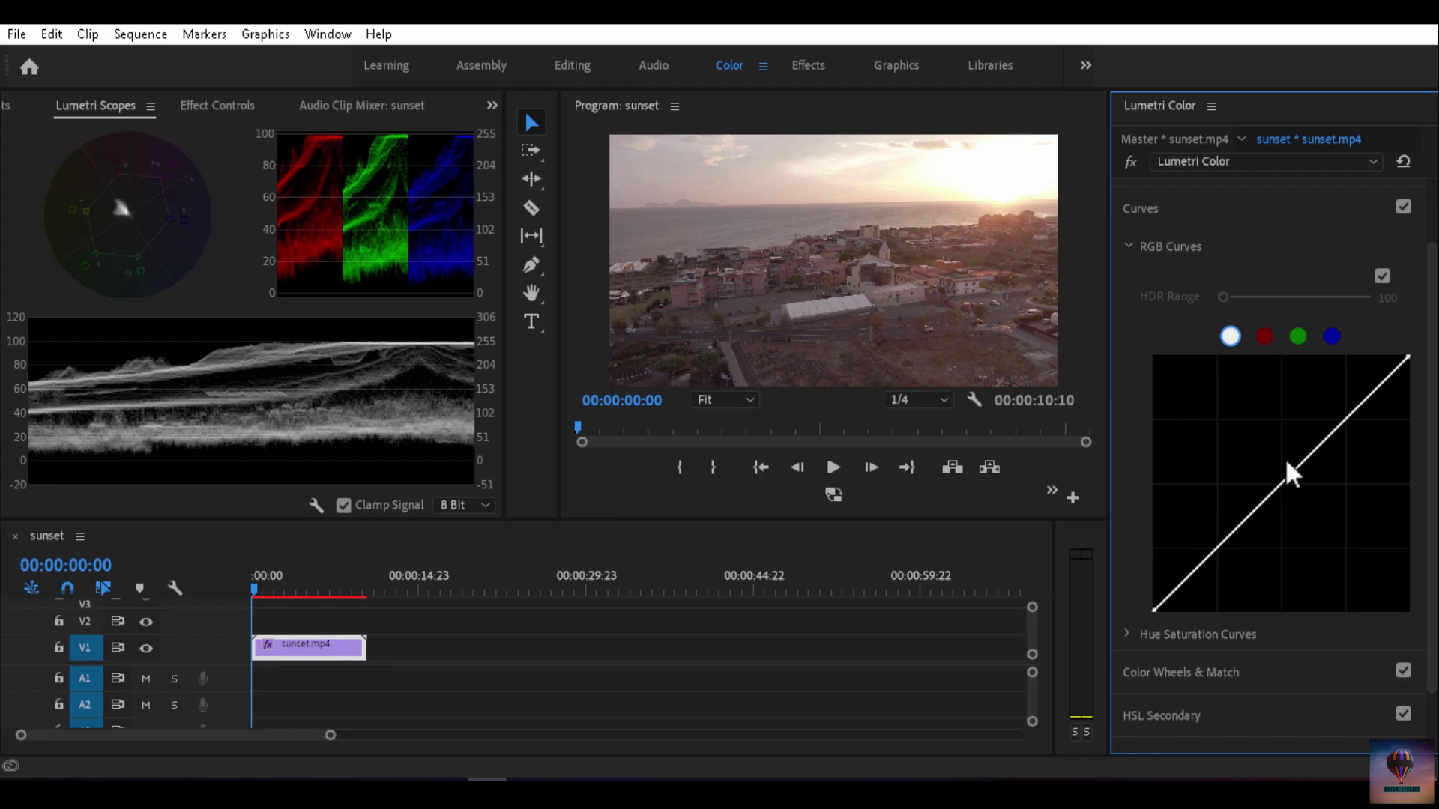
- Build an S-curve with raised highlights and lowered shadows, then lift the black point for faded shadows
left_click(1216, 552)
left_click_drag(1346, 417, 1339, 412)
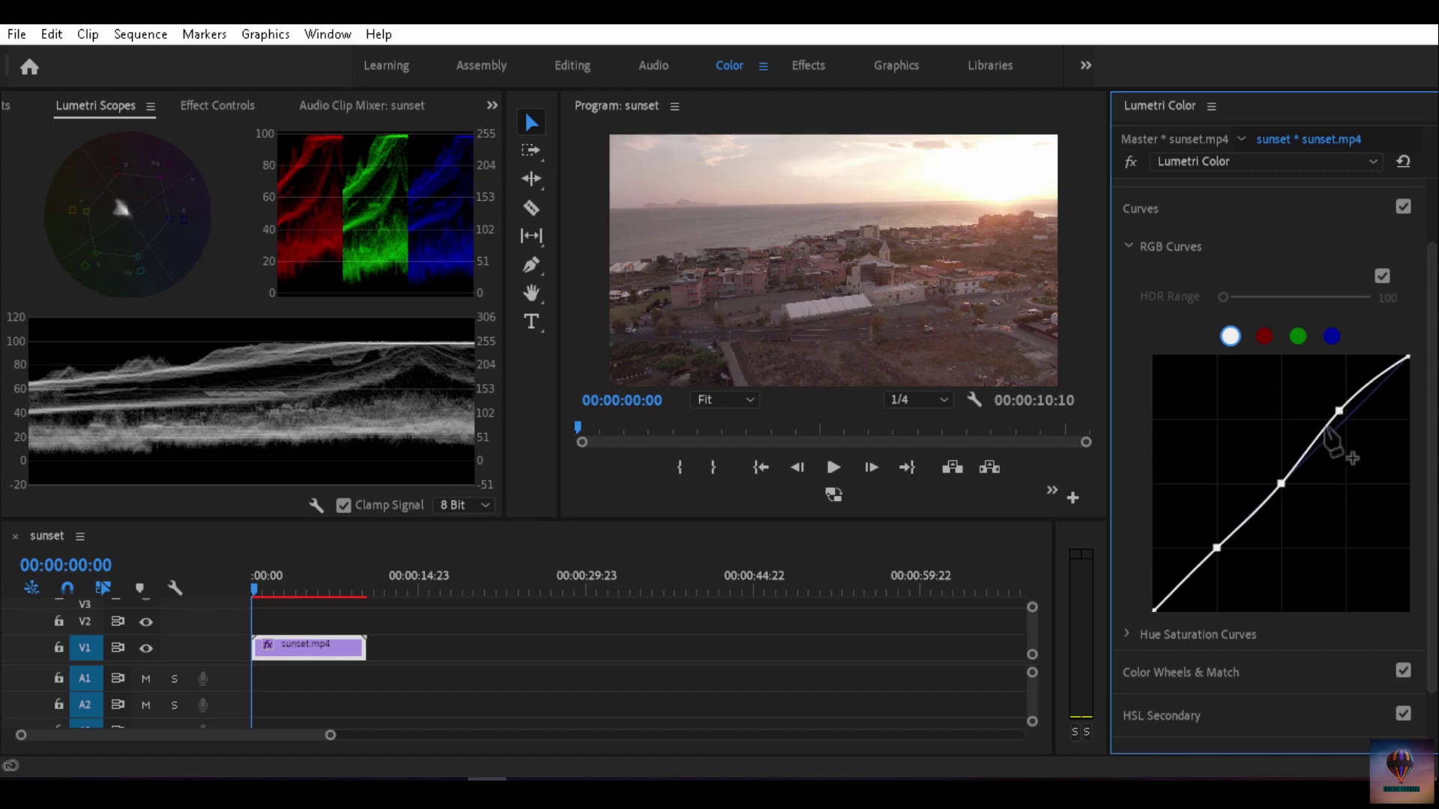
left_click_drag(1217, 548, 1228, 556)
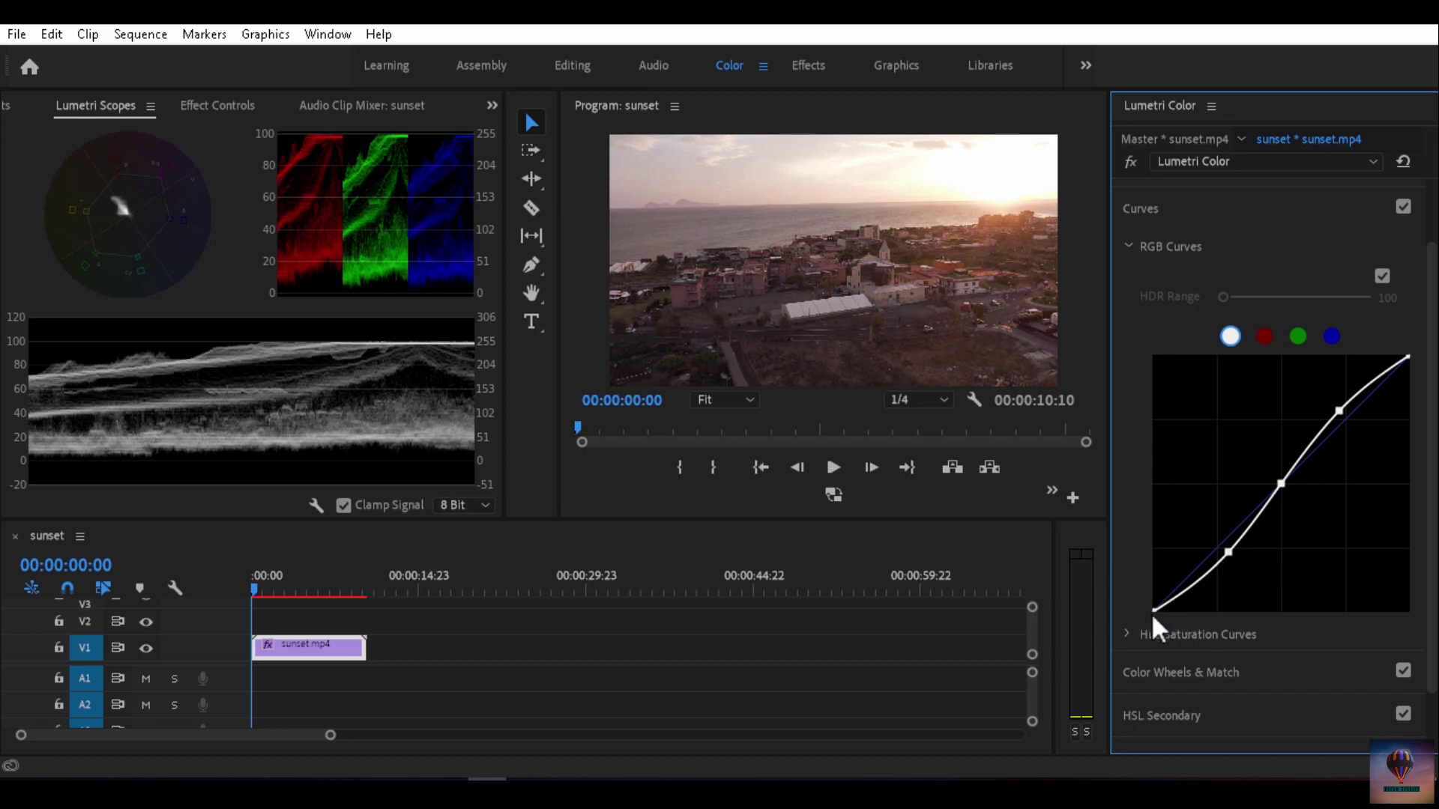
left_click_drag(1154, 611, 1148, 579)
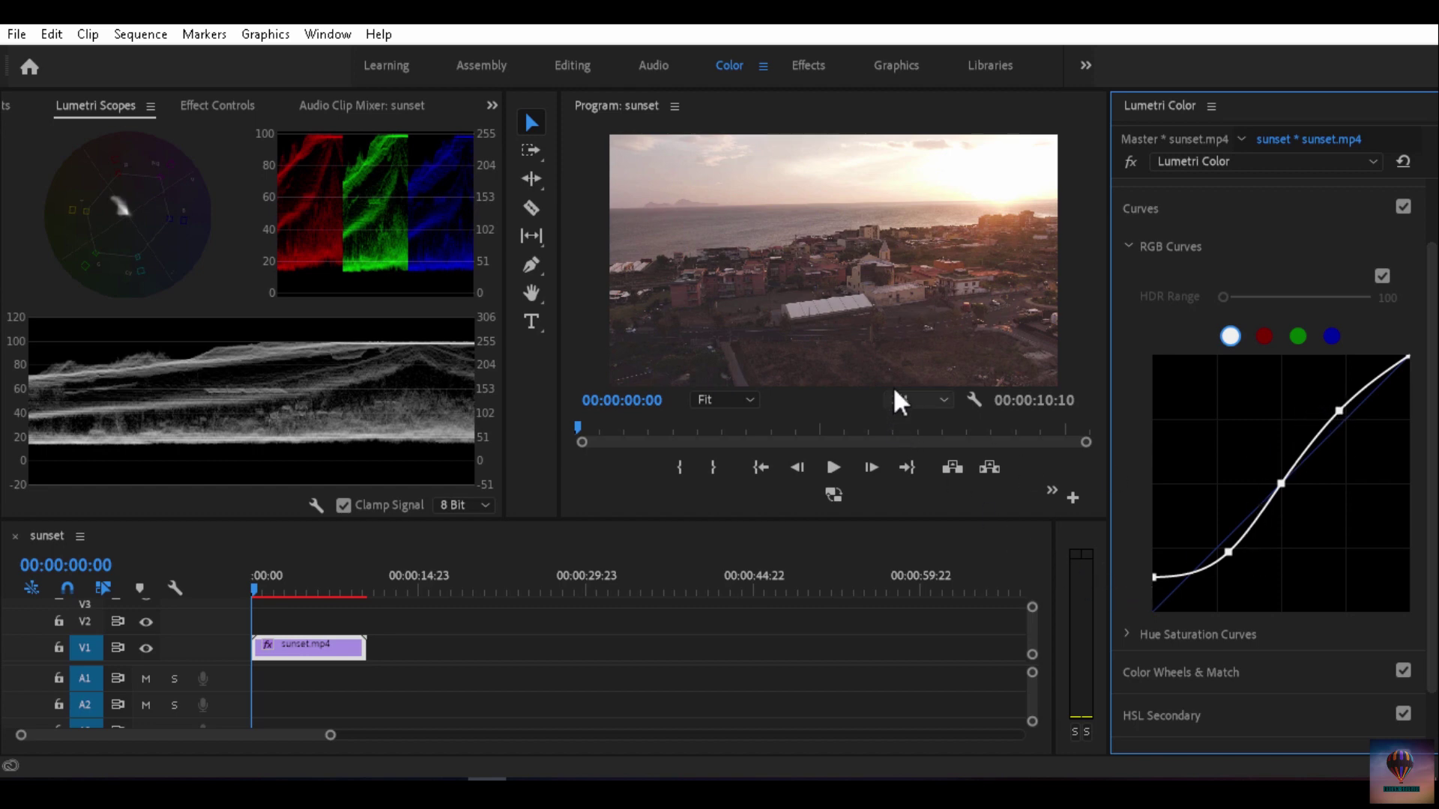
- Toggle the Curves checkbox off and on to compare the graded and ungraded clip
left_click(1405, 206)
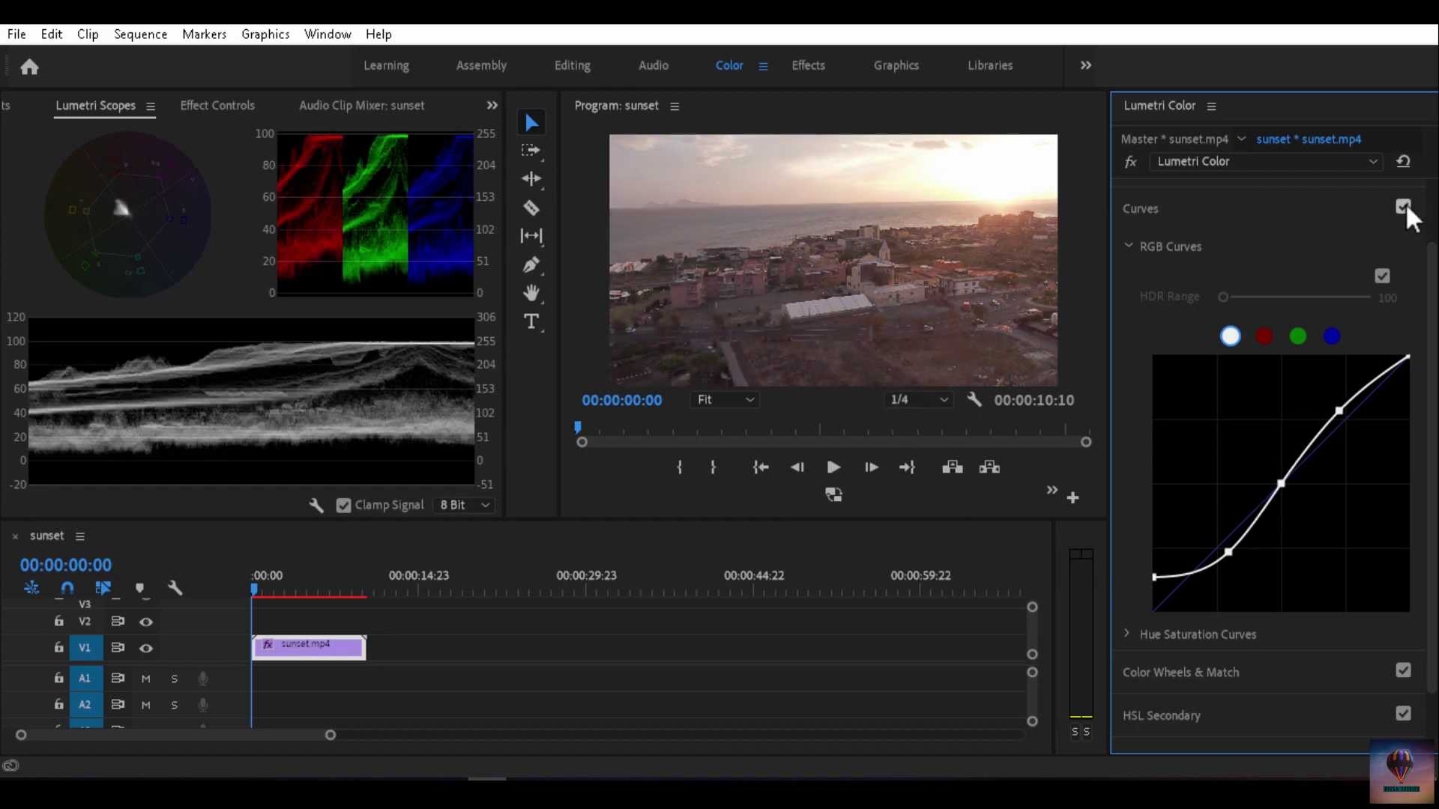
left_click(1405, 205)
left_click(1404, 205)
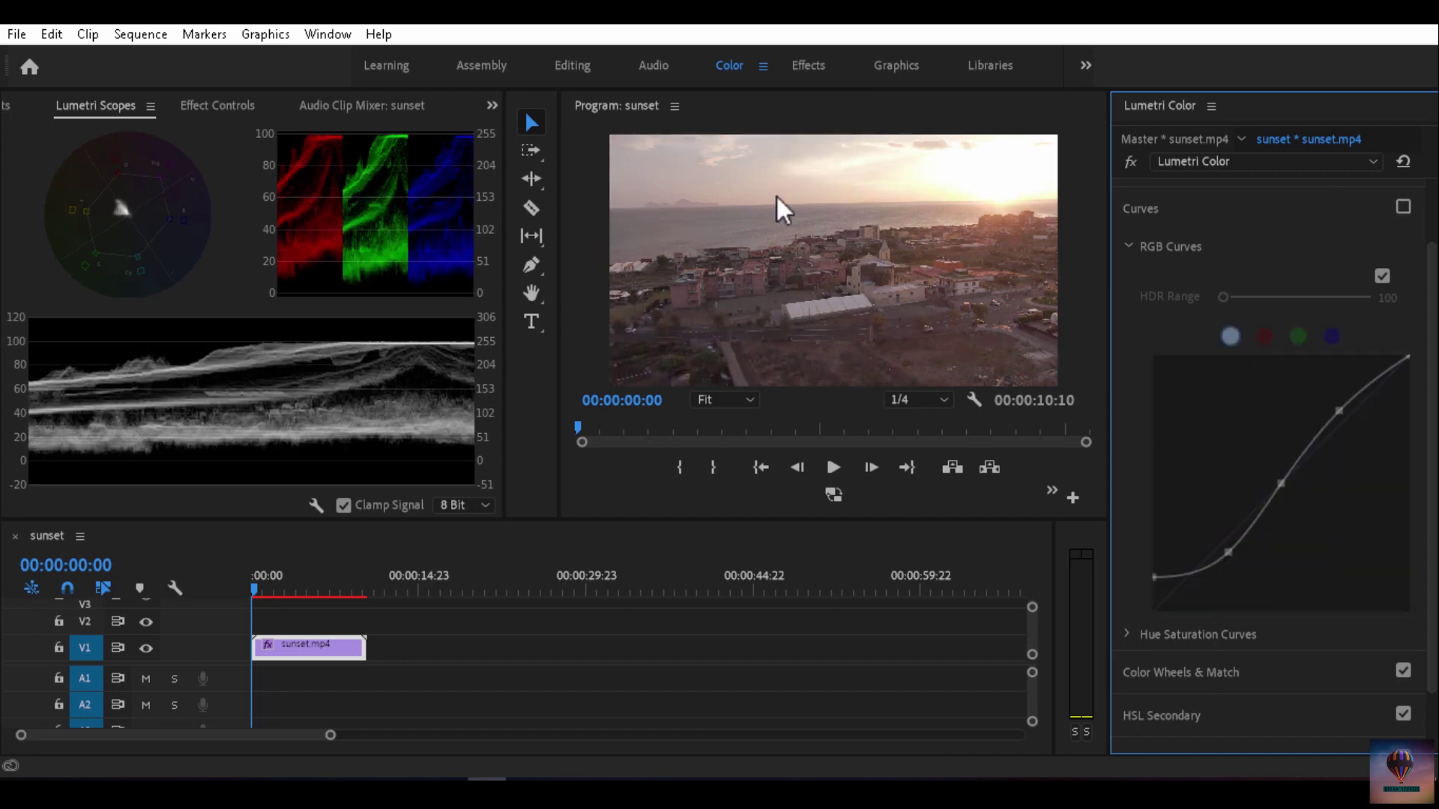
left_click(1404, 207)
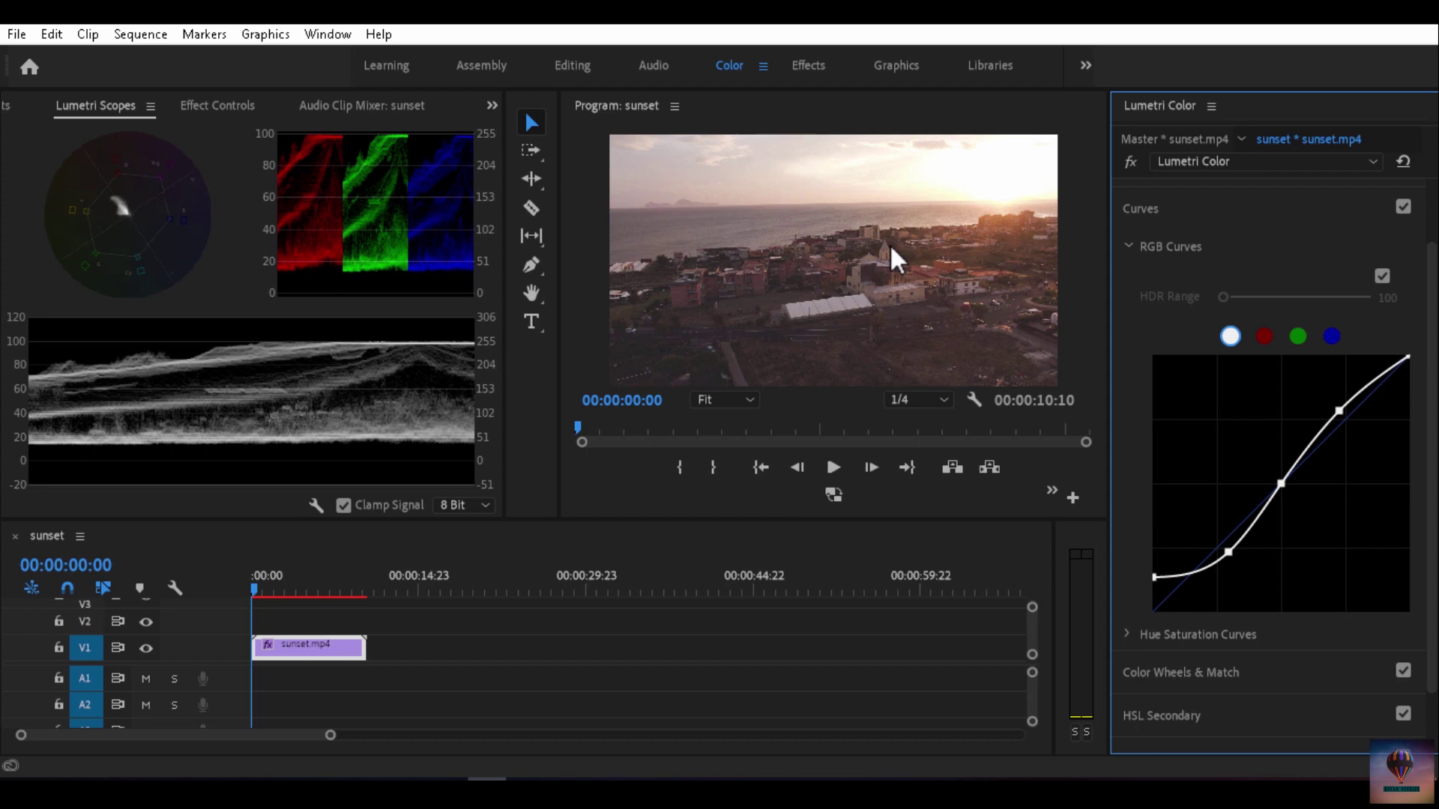
- Reset the RGB curve and rebuild an S-curve with raised highlights and deepened shadows
double_click(1282, 484)
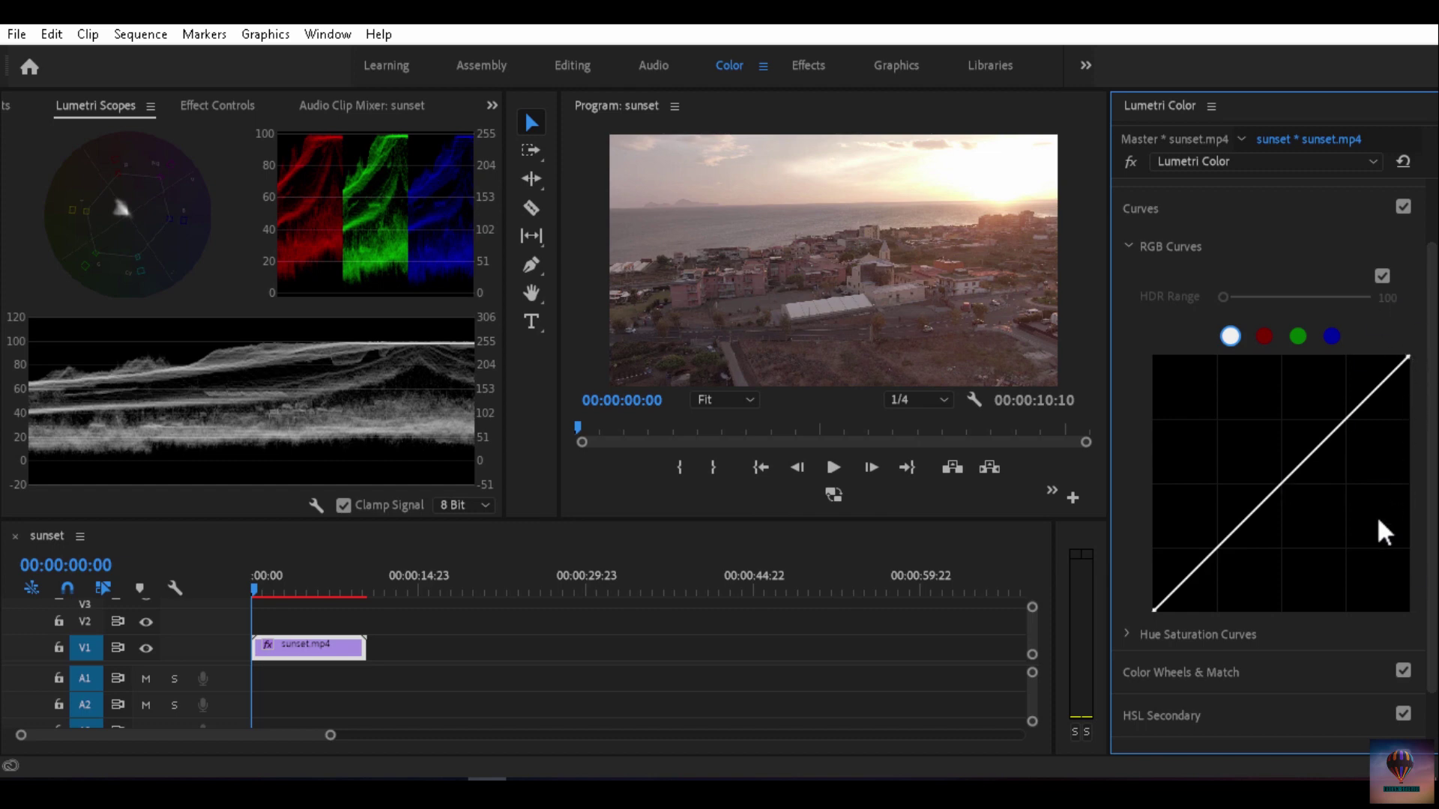
left_click(1217, 546)
left_click(1279, 485)
left_click(1347, 417)
left_click_drag(1347, 417, 1341, 408)
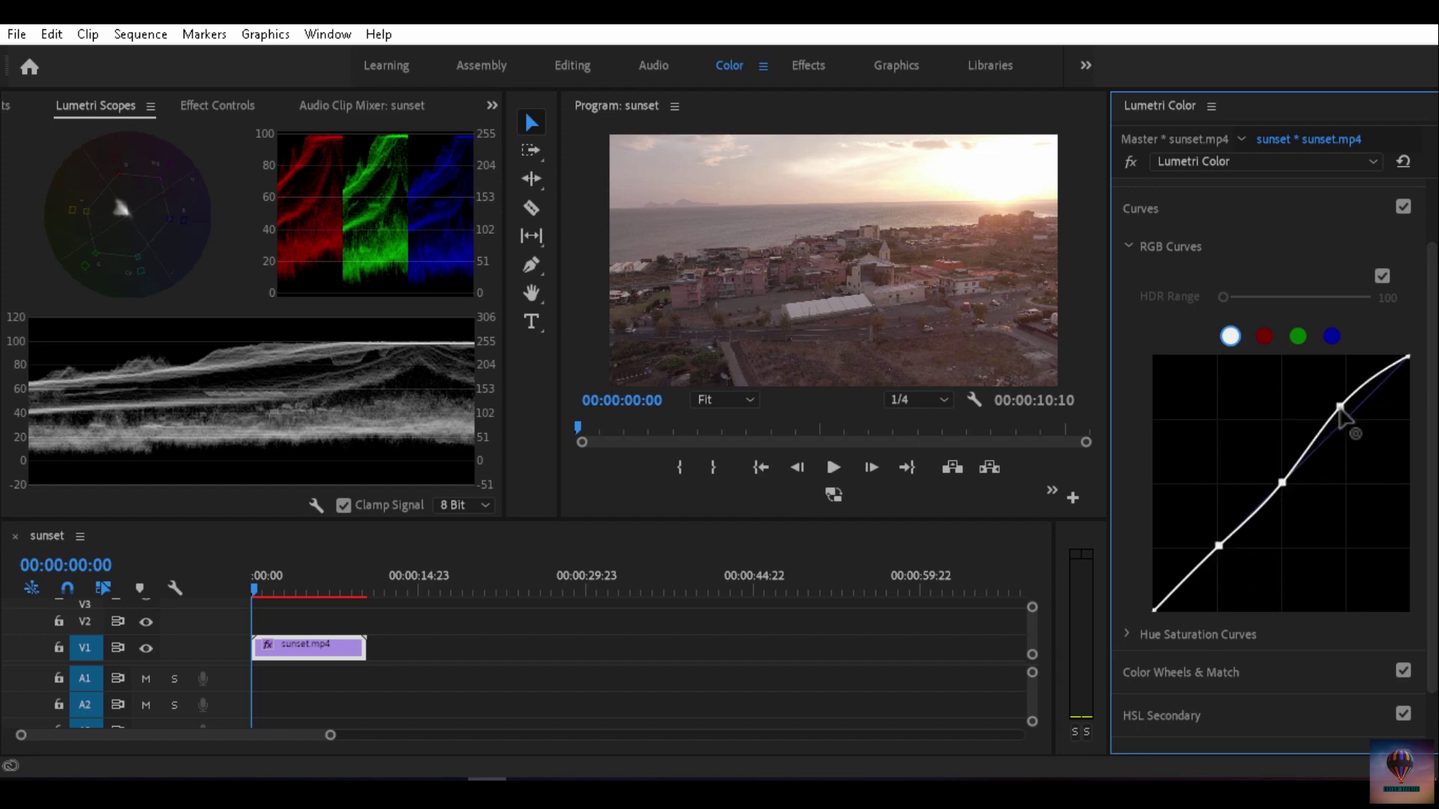
left_click_drag(1220, 547, 1223, 554)
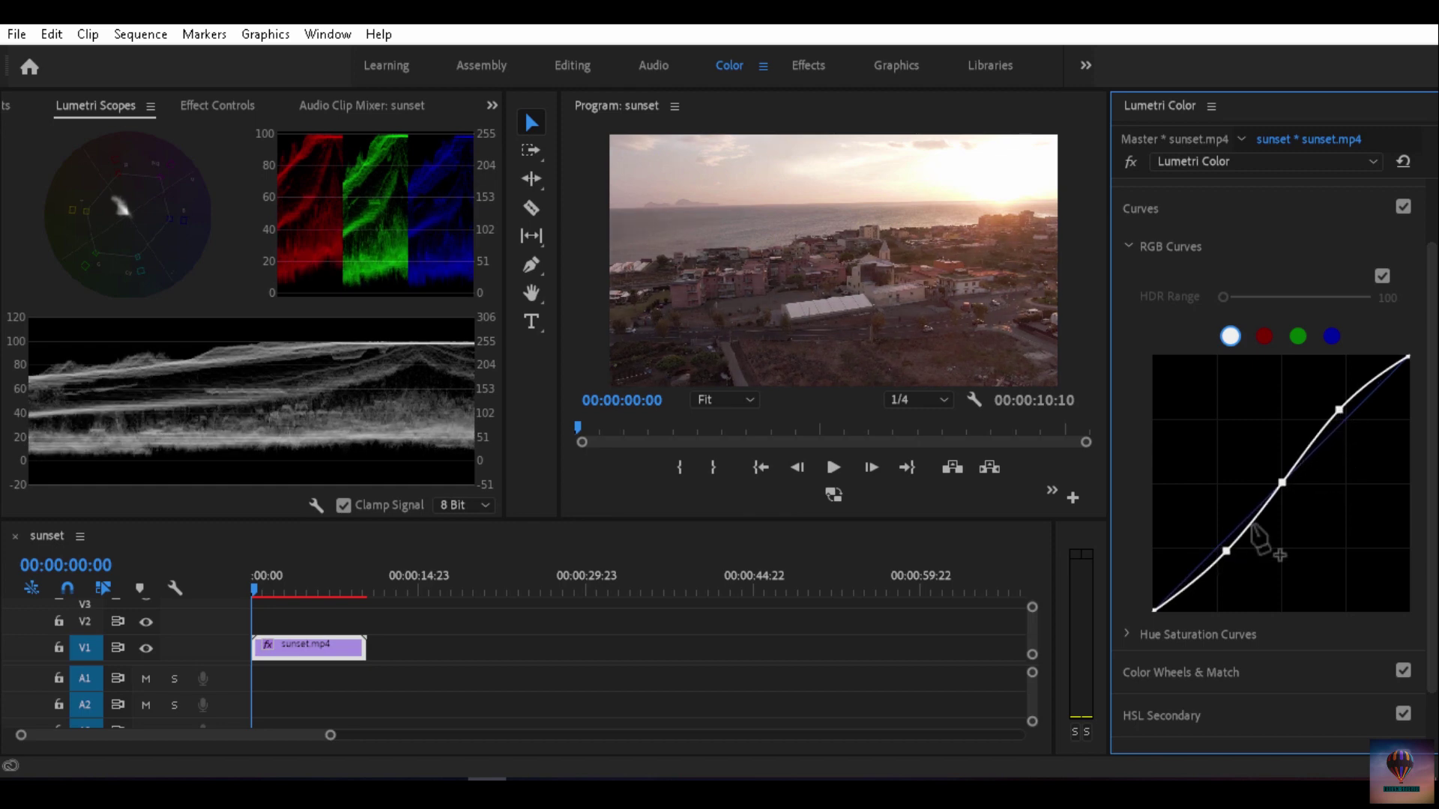
left_click_drag(1226, 552, 1229, 556)
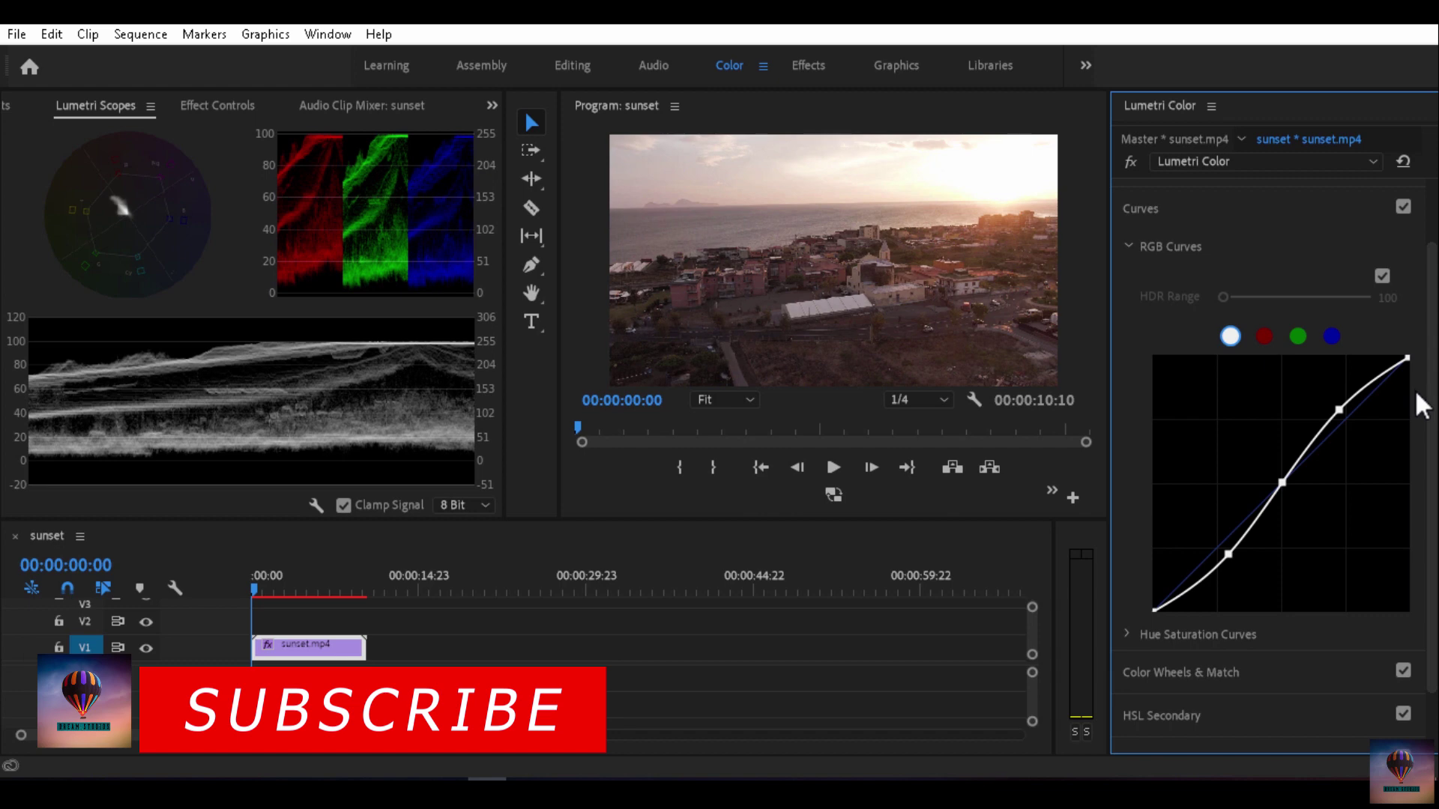
- Pull the curve's white point down, then switch Curves off to view the ungraded clip
left_click_drag(1415, 389, 1415, 384)
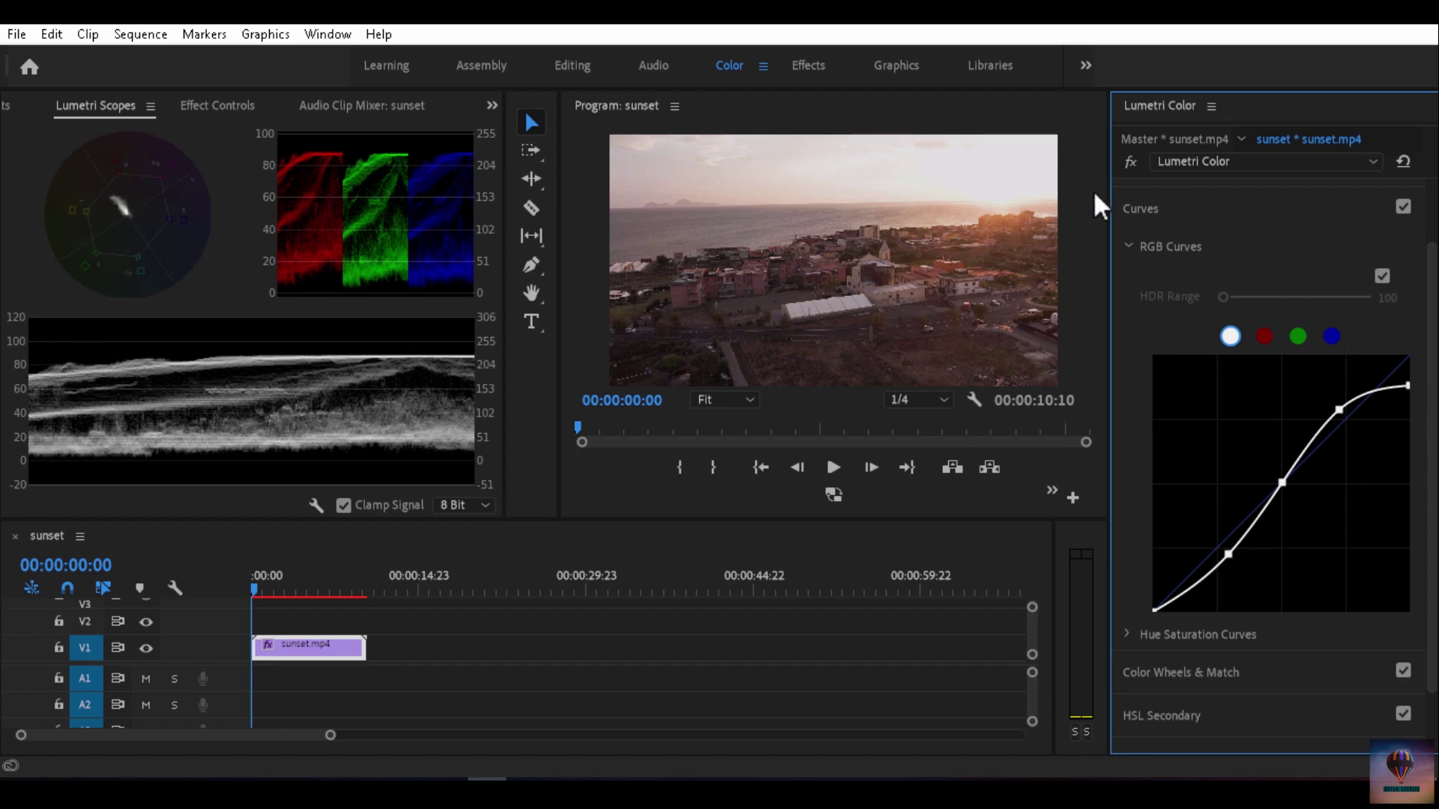
left_click(1402, 203)
left_click(201, 340)
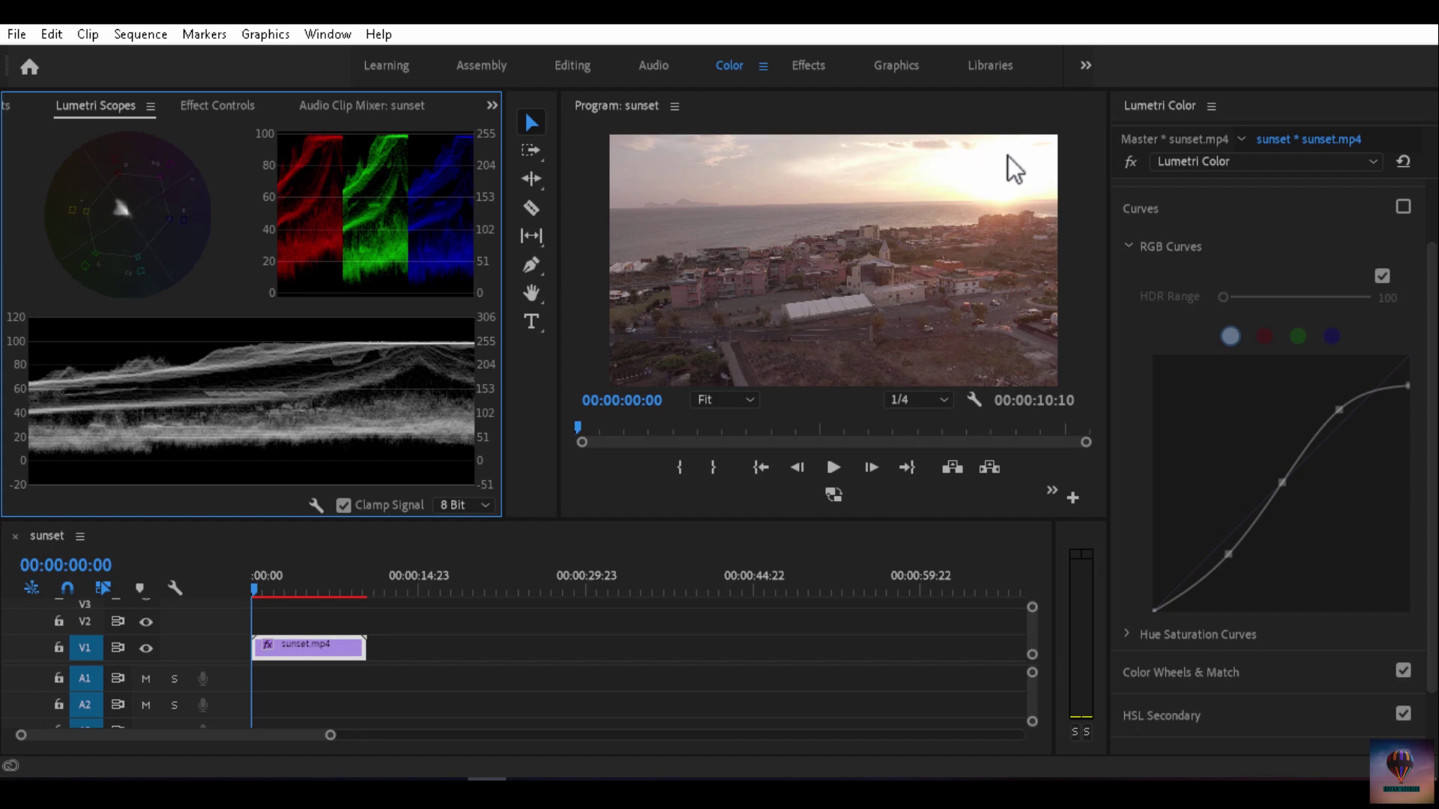
left_click(1406, 225)
left_click(1401, 284)
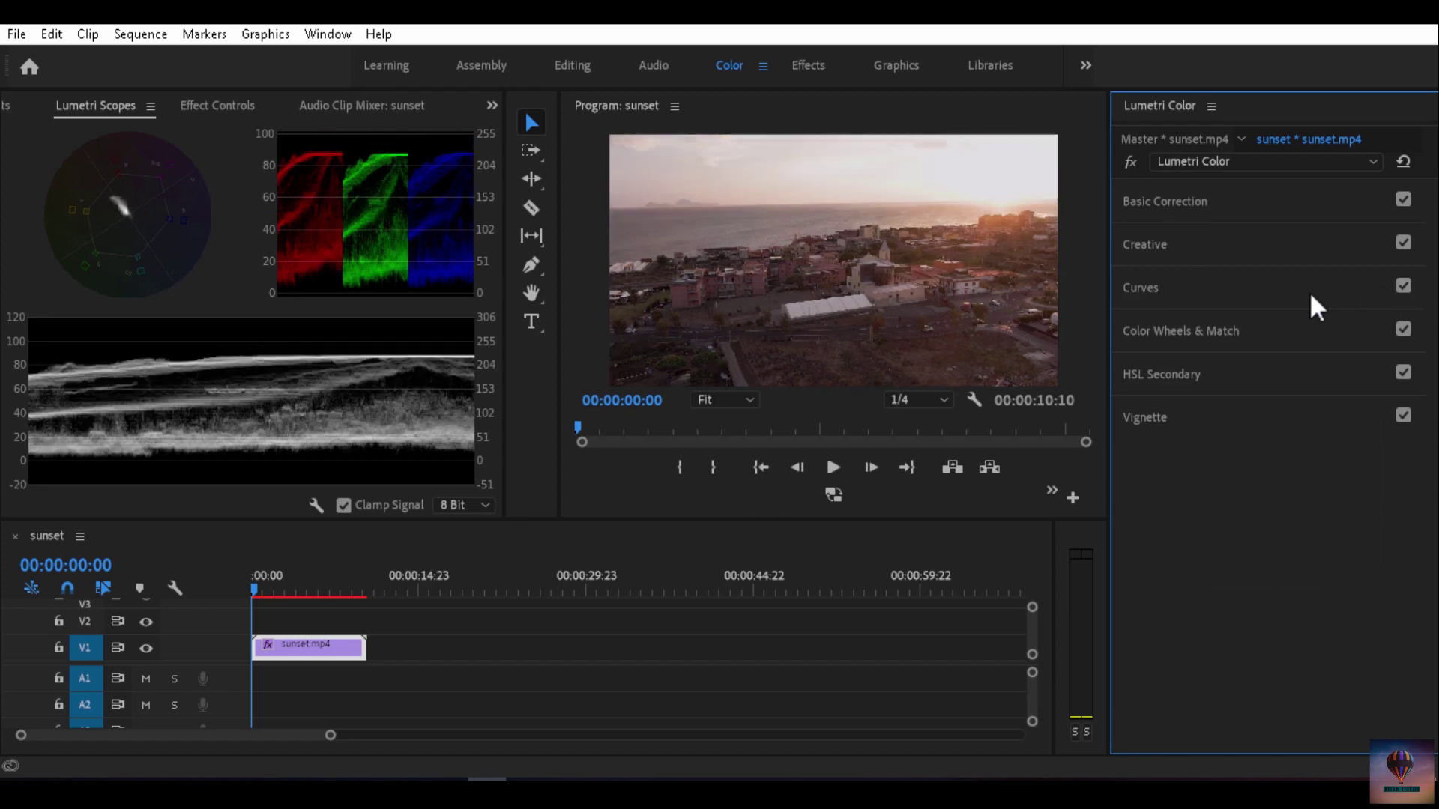
left_click(1308, 292)
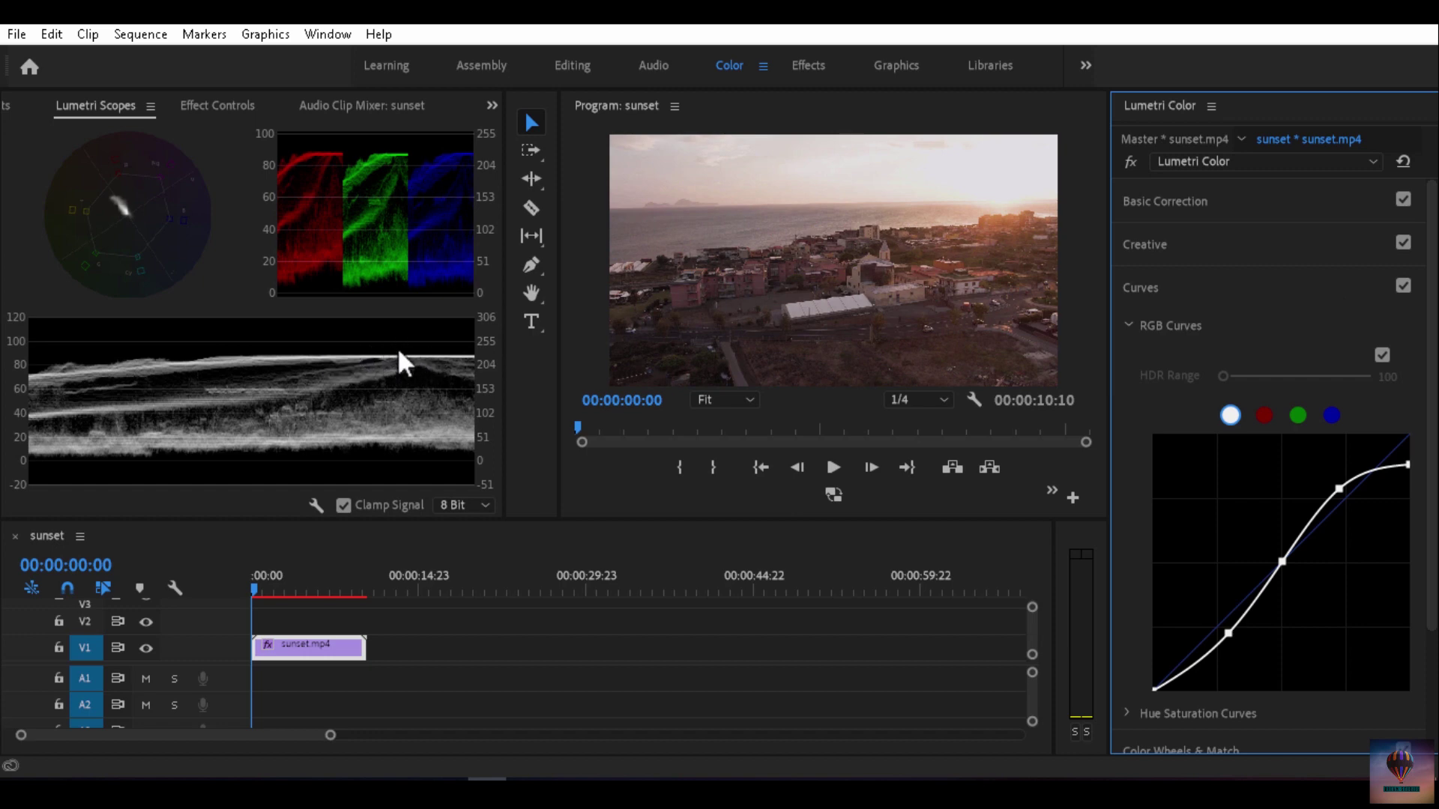
left_click(1019, 159)
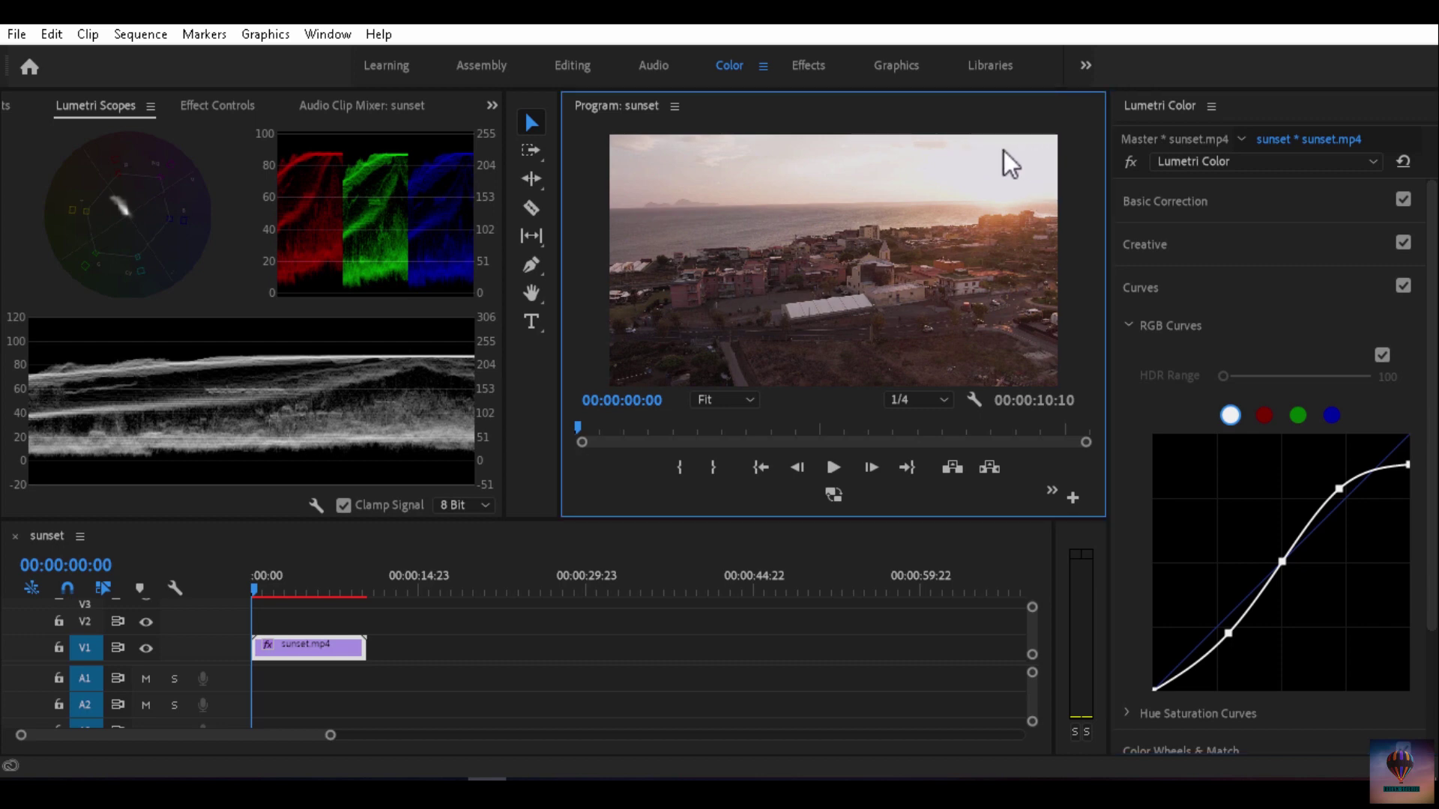
left_click(1402, 285)
left_click(1403, 286)
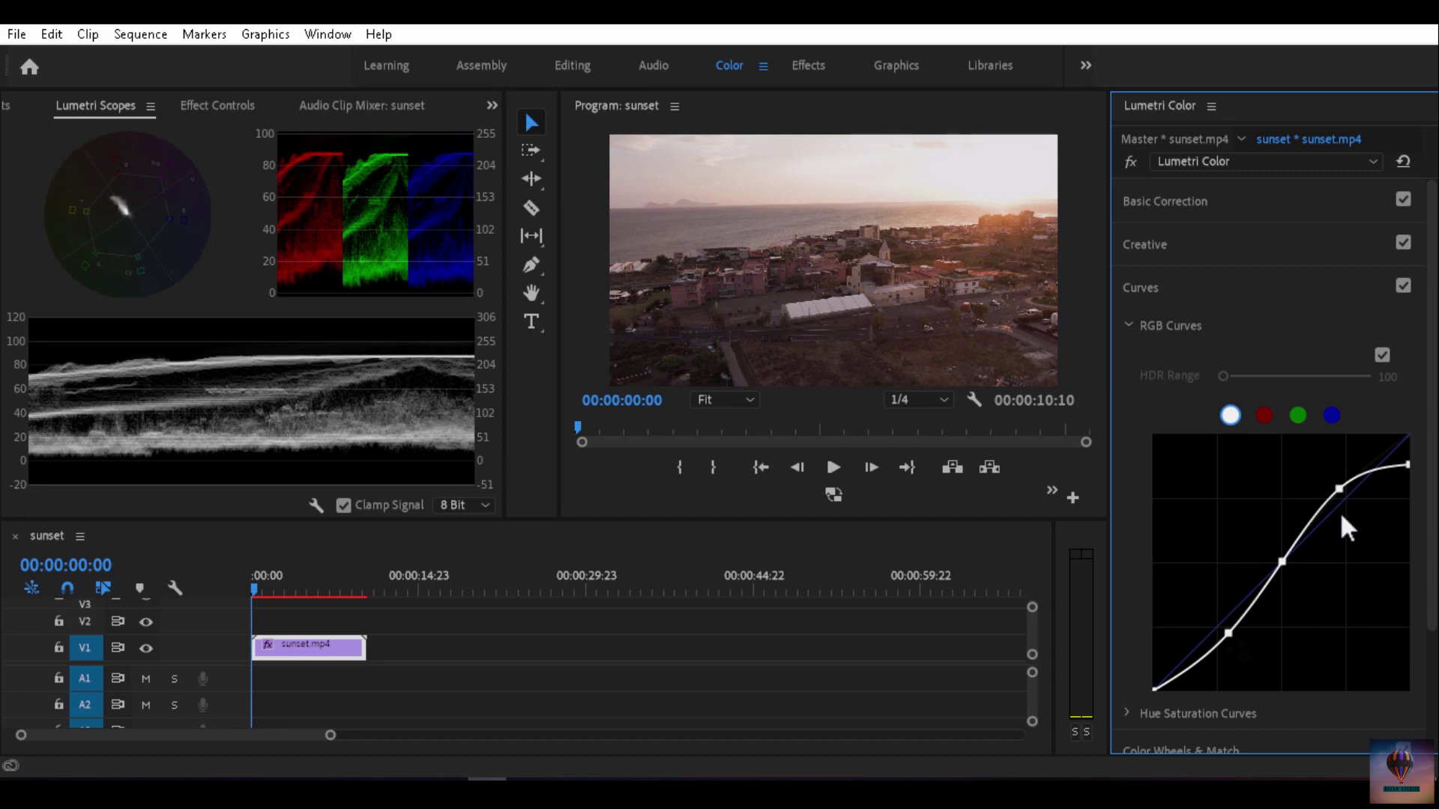
- Undo the lowered white point and cycle through the red, green and blue channel curves back to master
key("ctrl+z")
left_click(1265, 417)
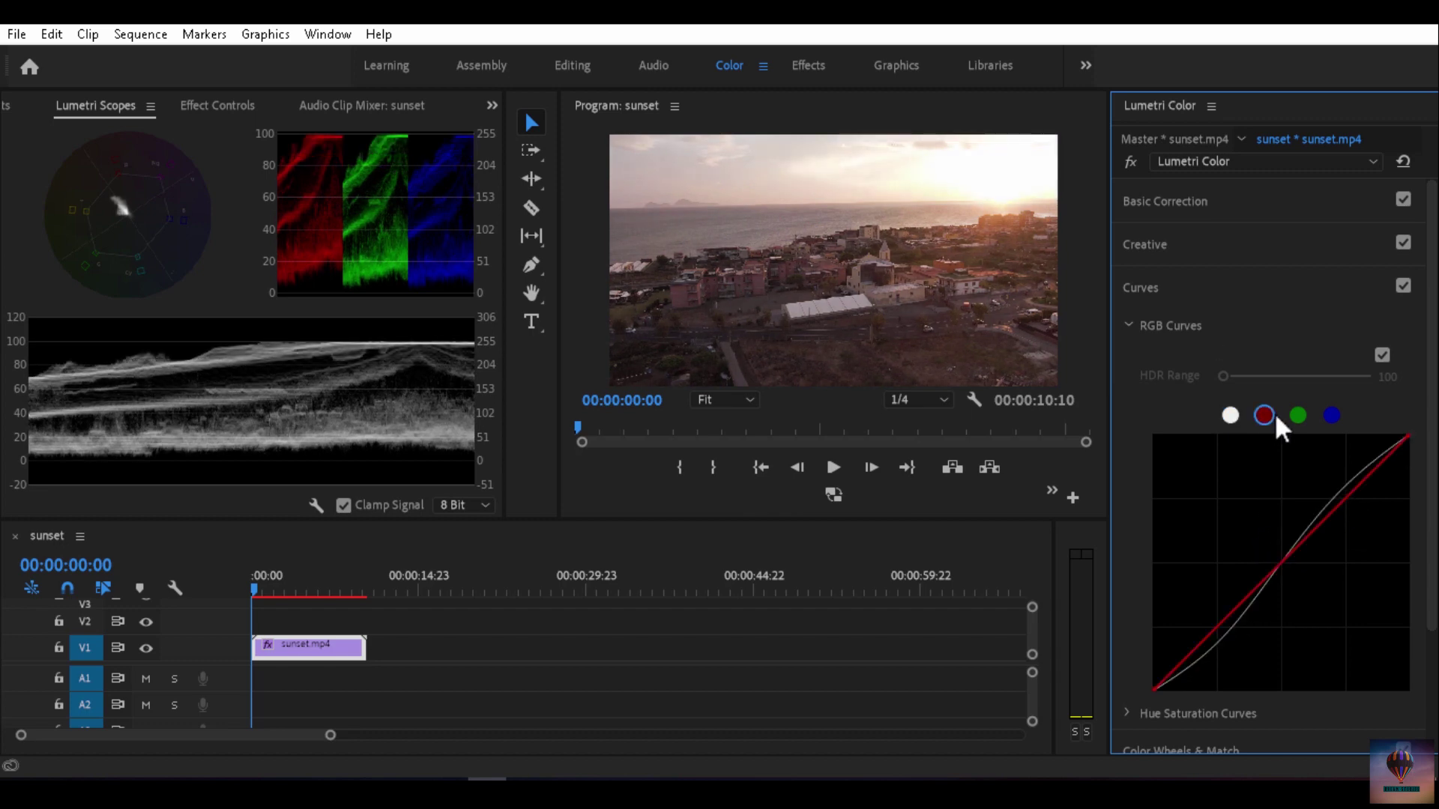
left_click(1297, 417)
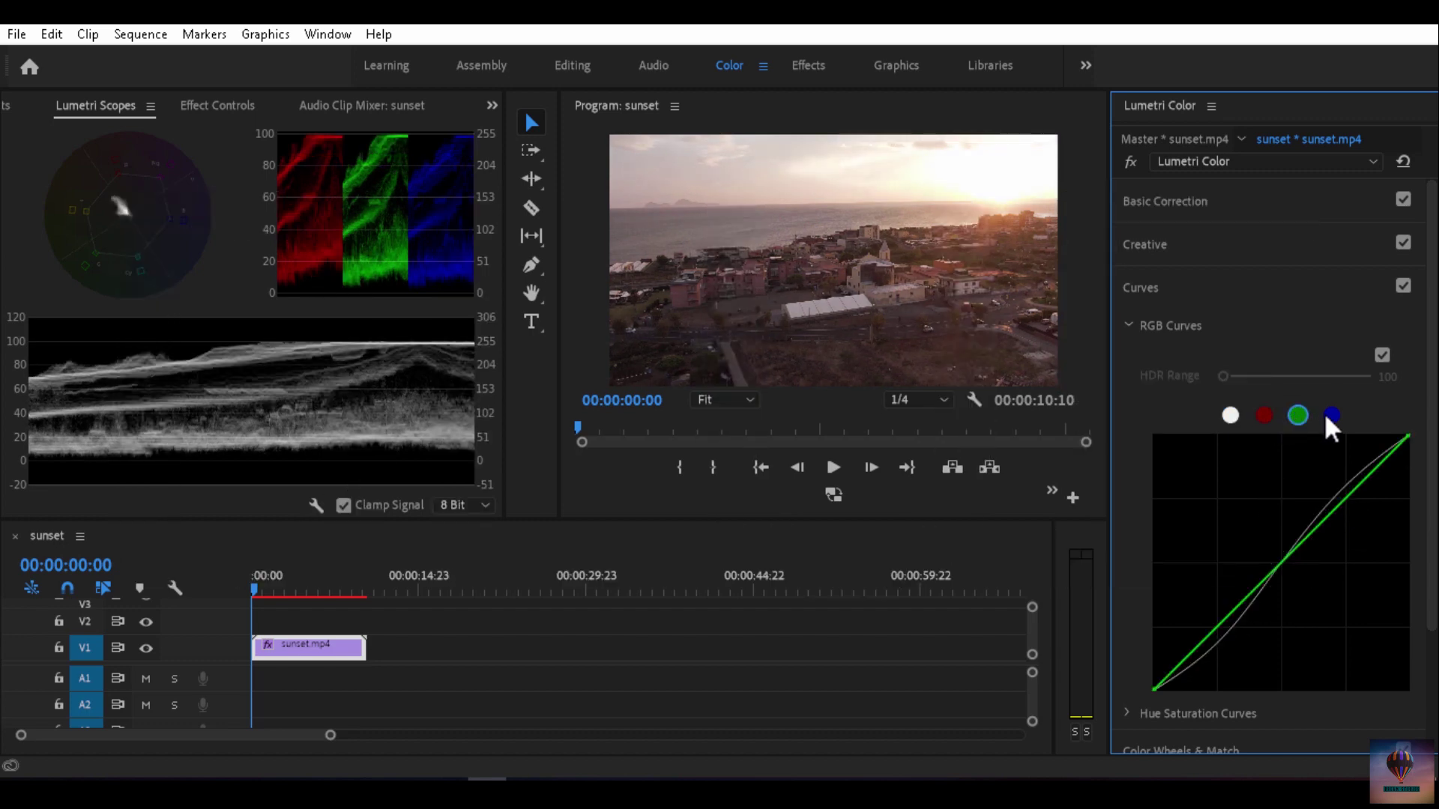
left_click(1330, 416)
left_click(1264, 416)
left_click(1297, 416)
left_click(1331, 416)
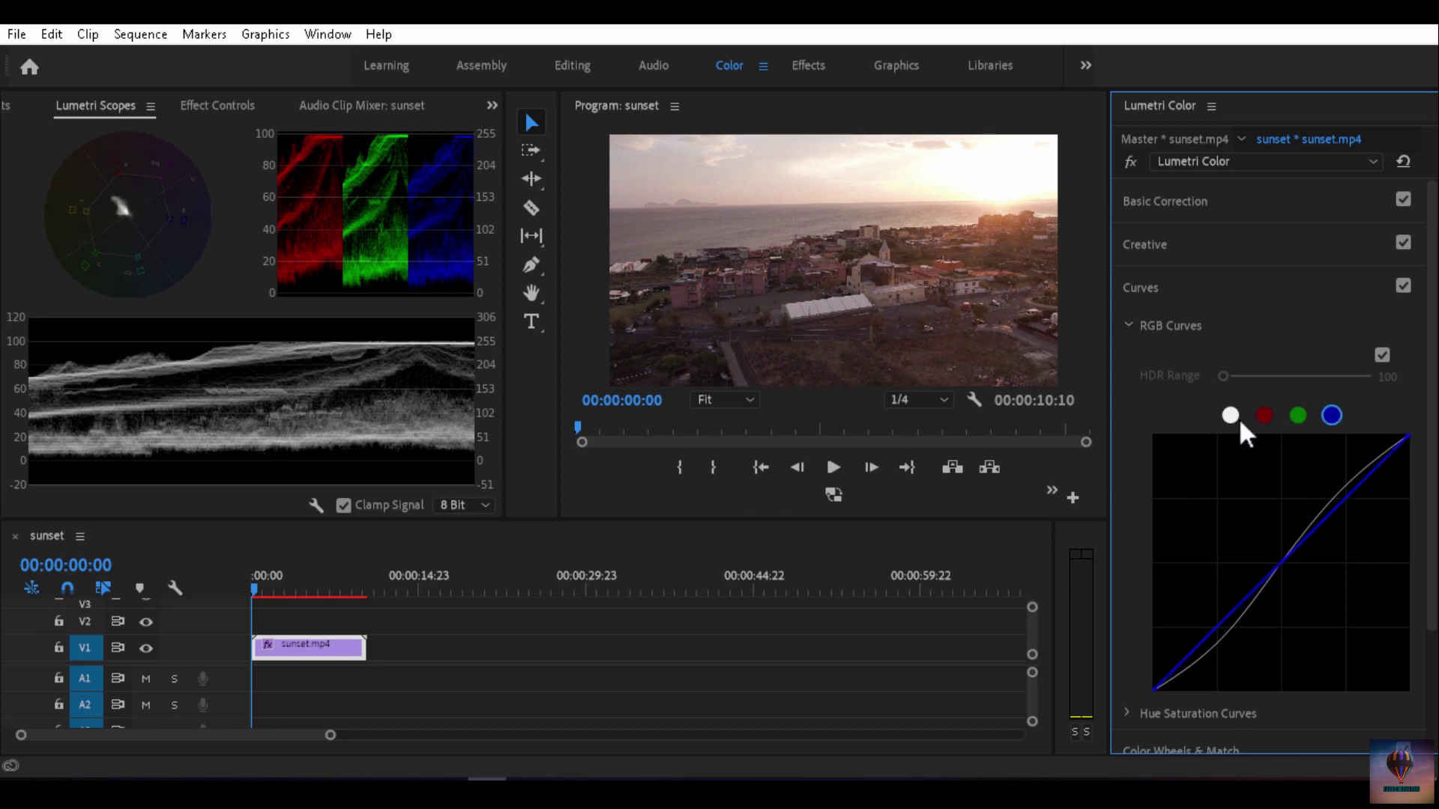
left_click(1230, 415)
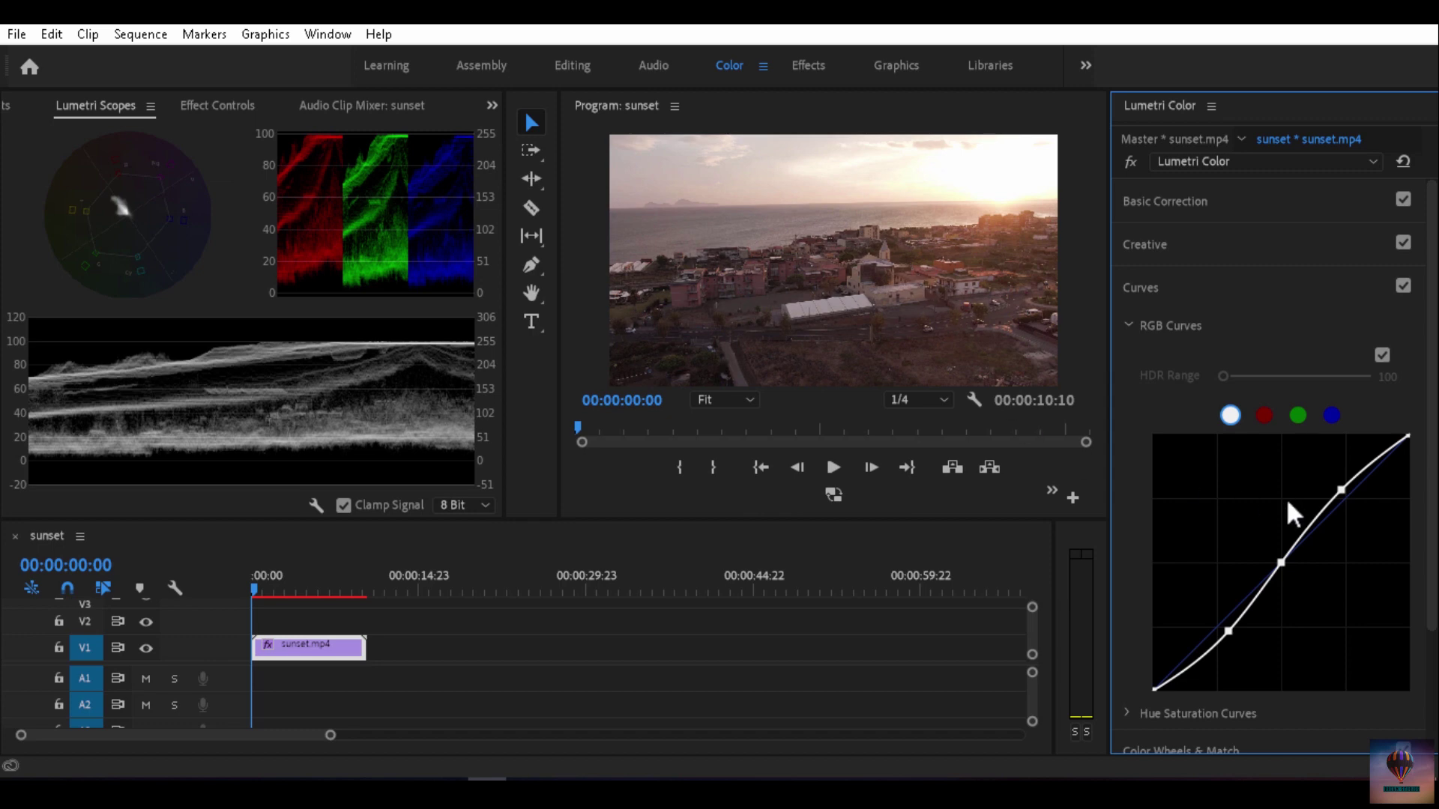
- Cycle through the red, green and blue curves again, ending on the red channel curve
left_click(1264, 415)
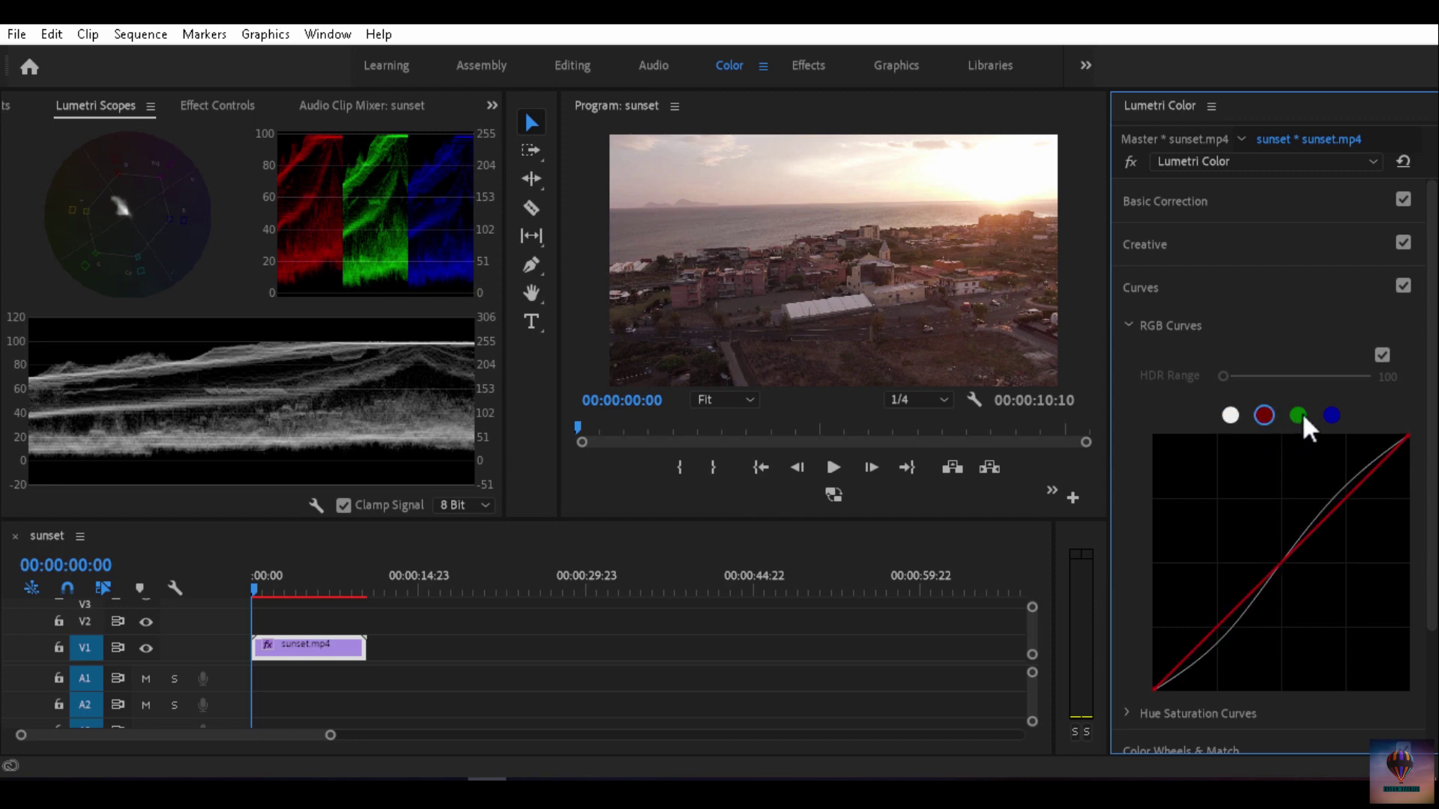
left_click(1298, 415)
left_click(1331, 417)
left_click(1264, 417)
left_click_drag(1274, 561, 1268, 538)
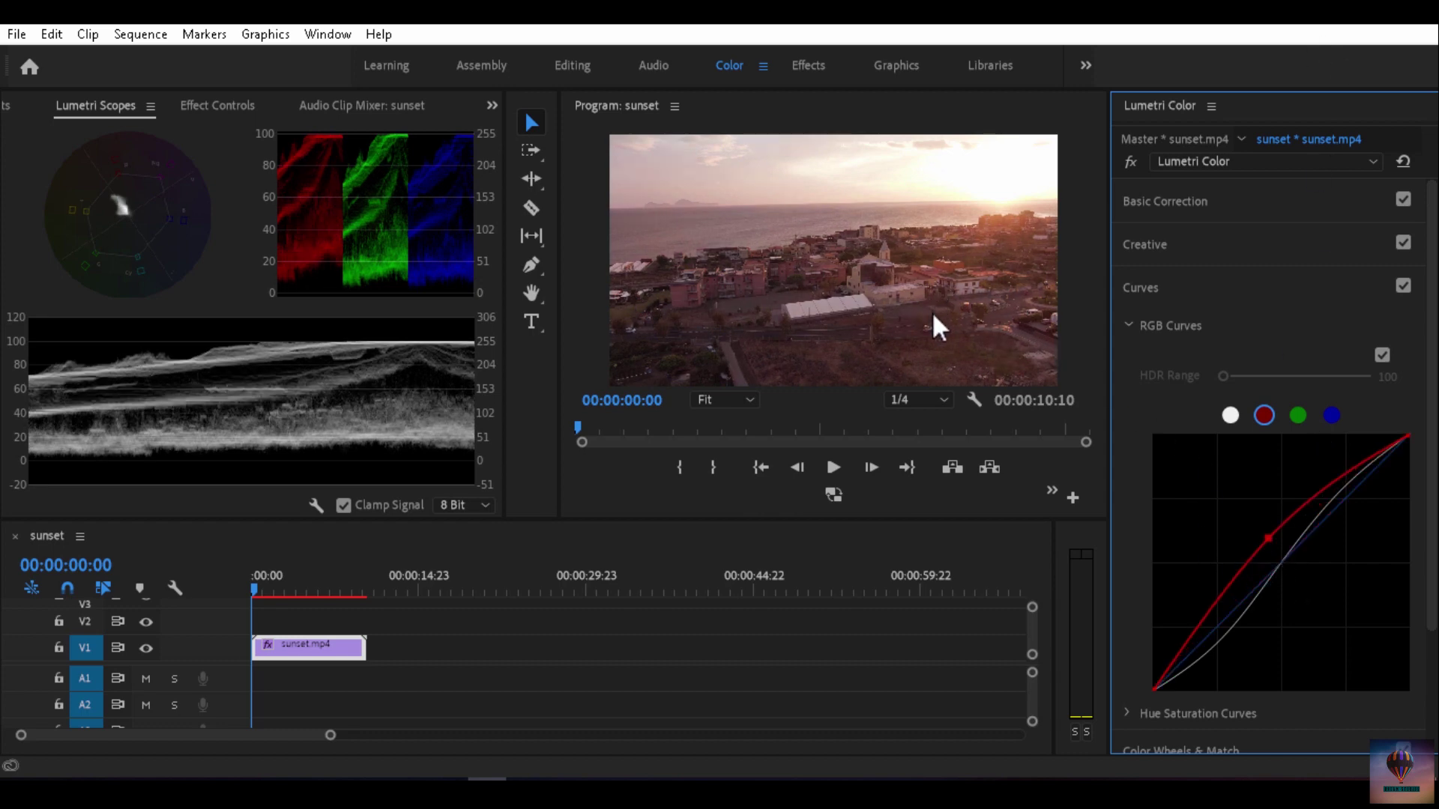
left_click_drag(1266, 540, 1312, 578)
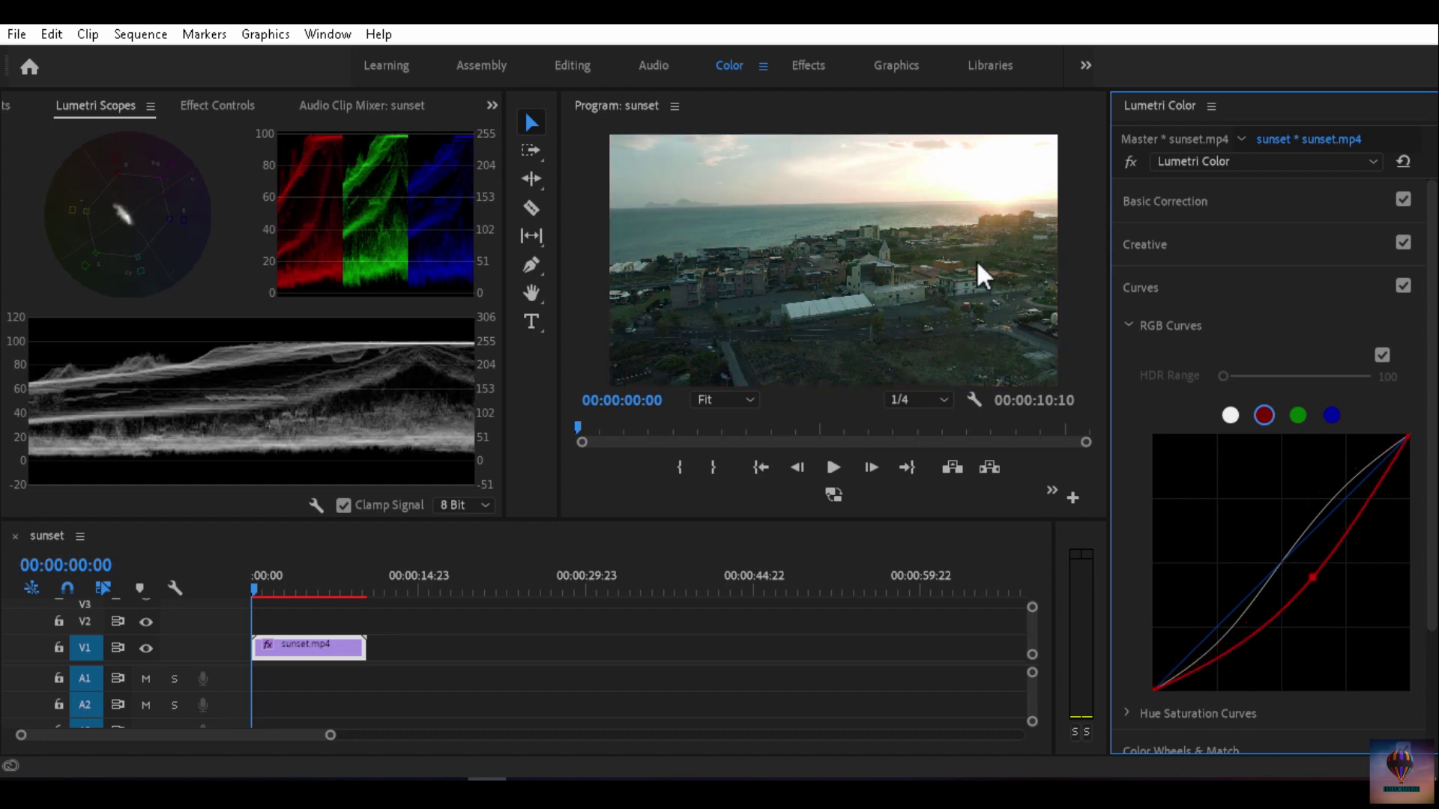
left_click(1310, 576, "ctrl")
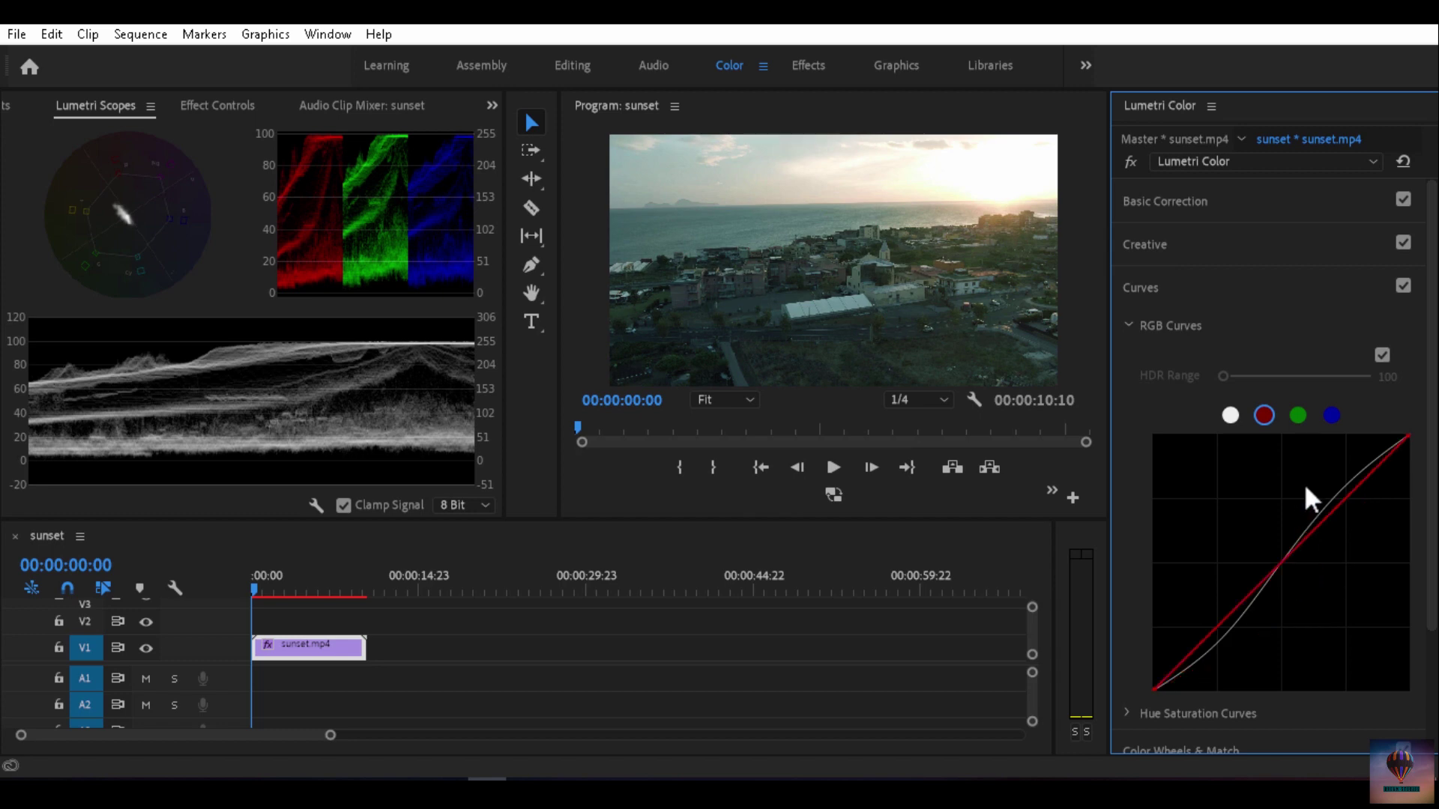
left_click(1299, 415)
left_click_drag(1274, 563, 1313, 588)
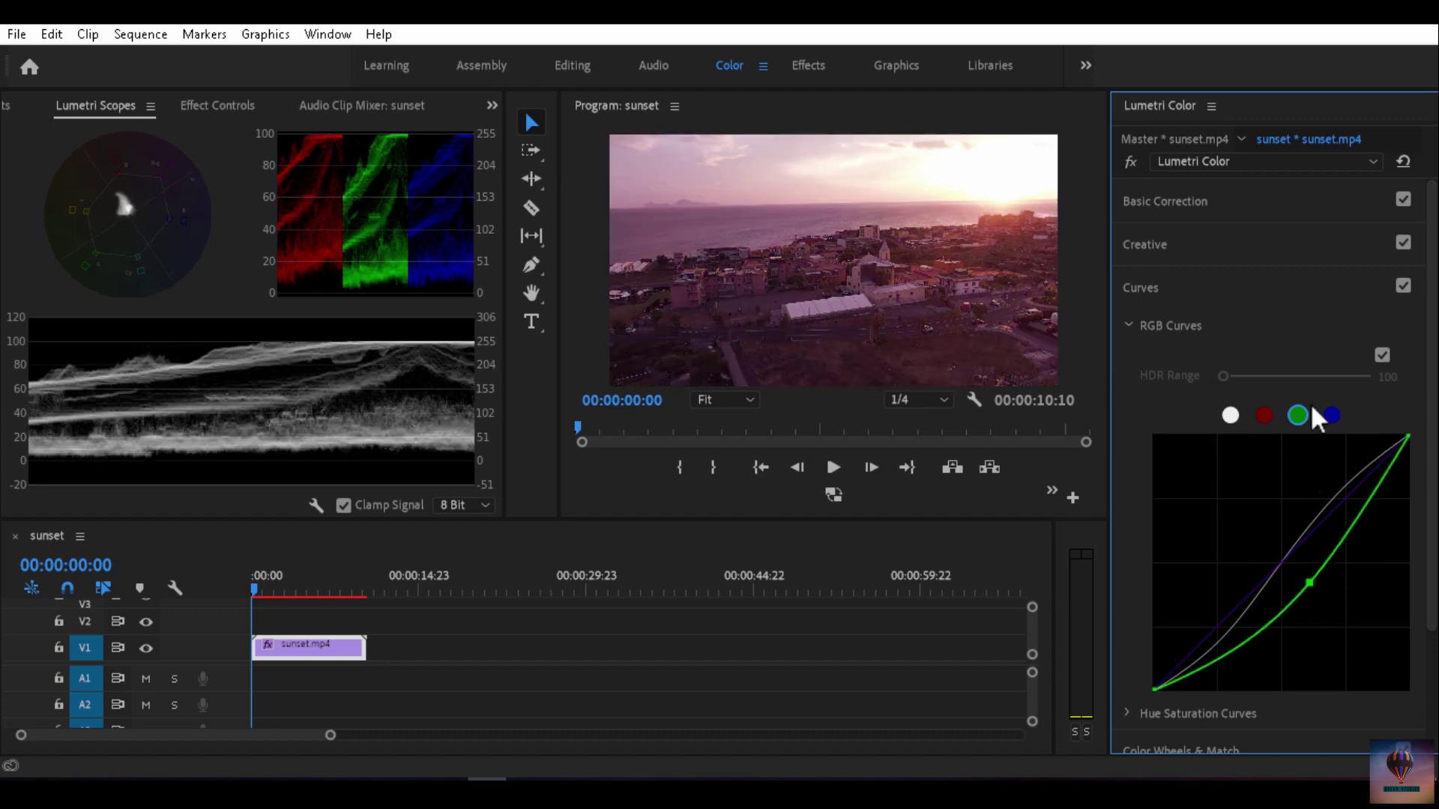
left_click(1332, 415)
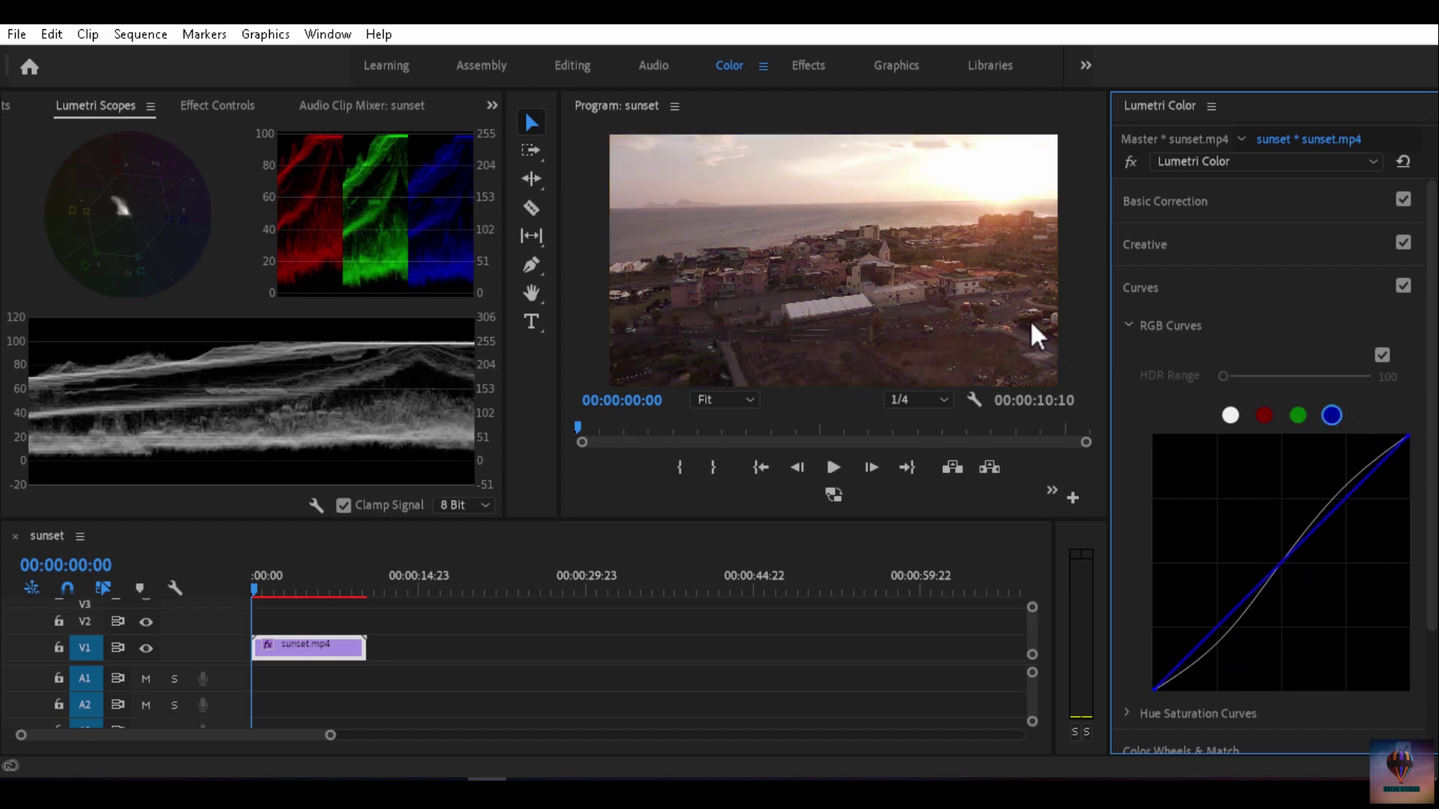
left_click_drag(1308, 535, 1309, 597)
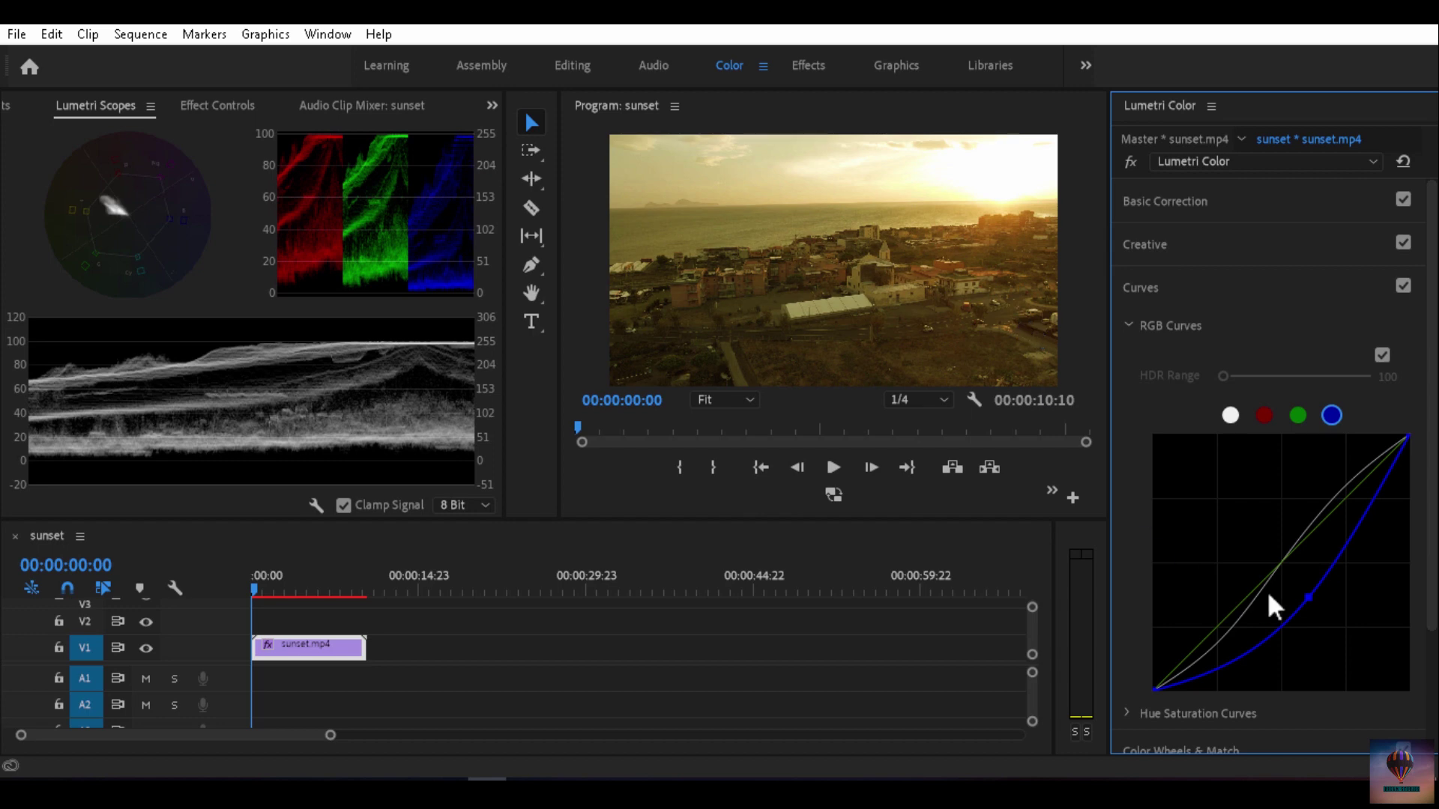
left_click(1305, 592, "ctrl")
left_click(1264, 416)
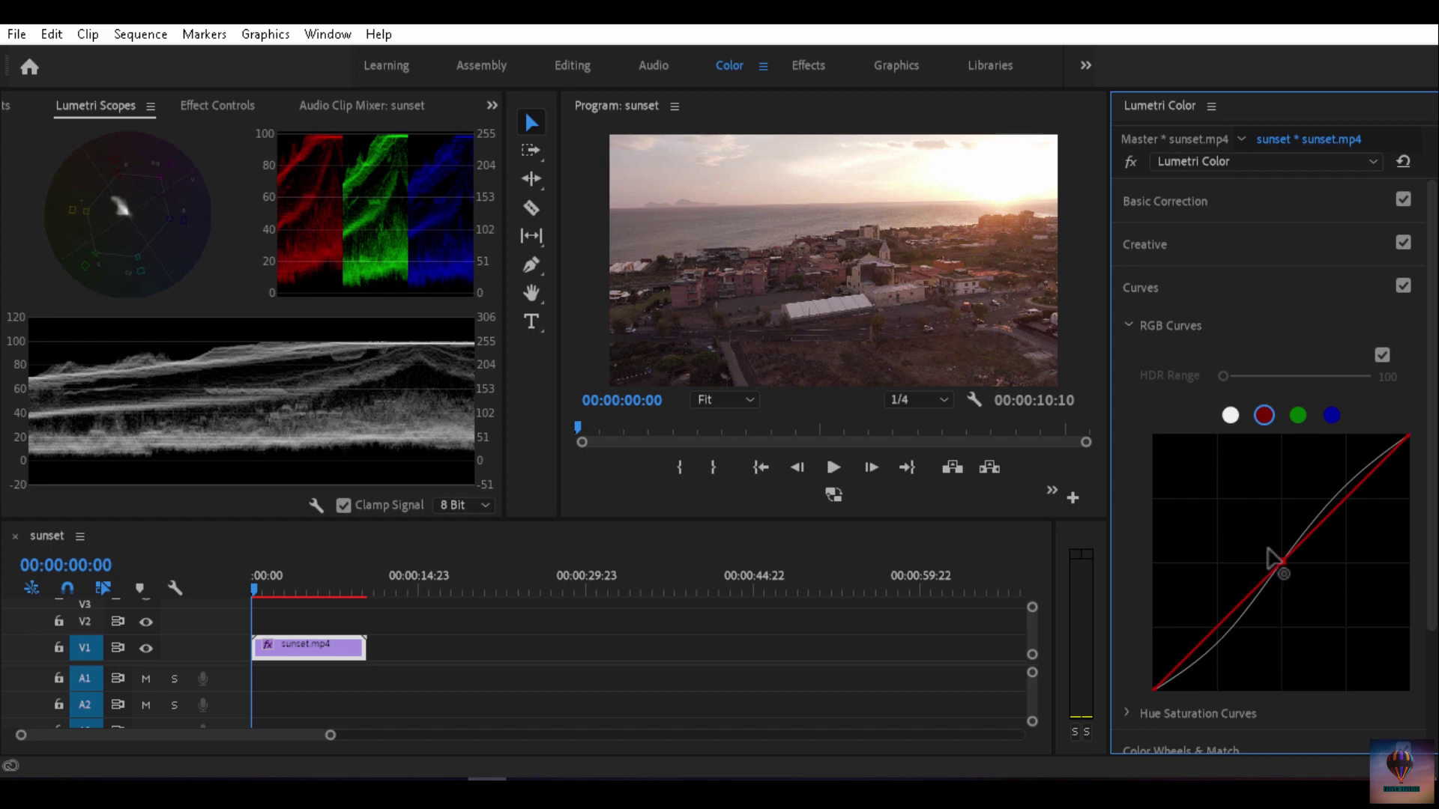
- On the red channel curve, add a centre point and lift an upper point slightly for a warm tint
left_click_drag(1279, 564, 1264, 546)
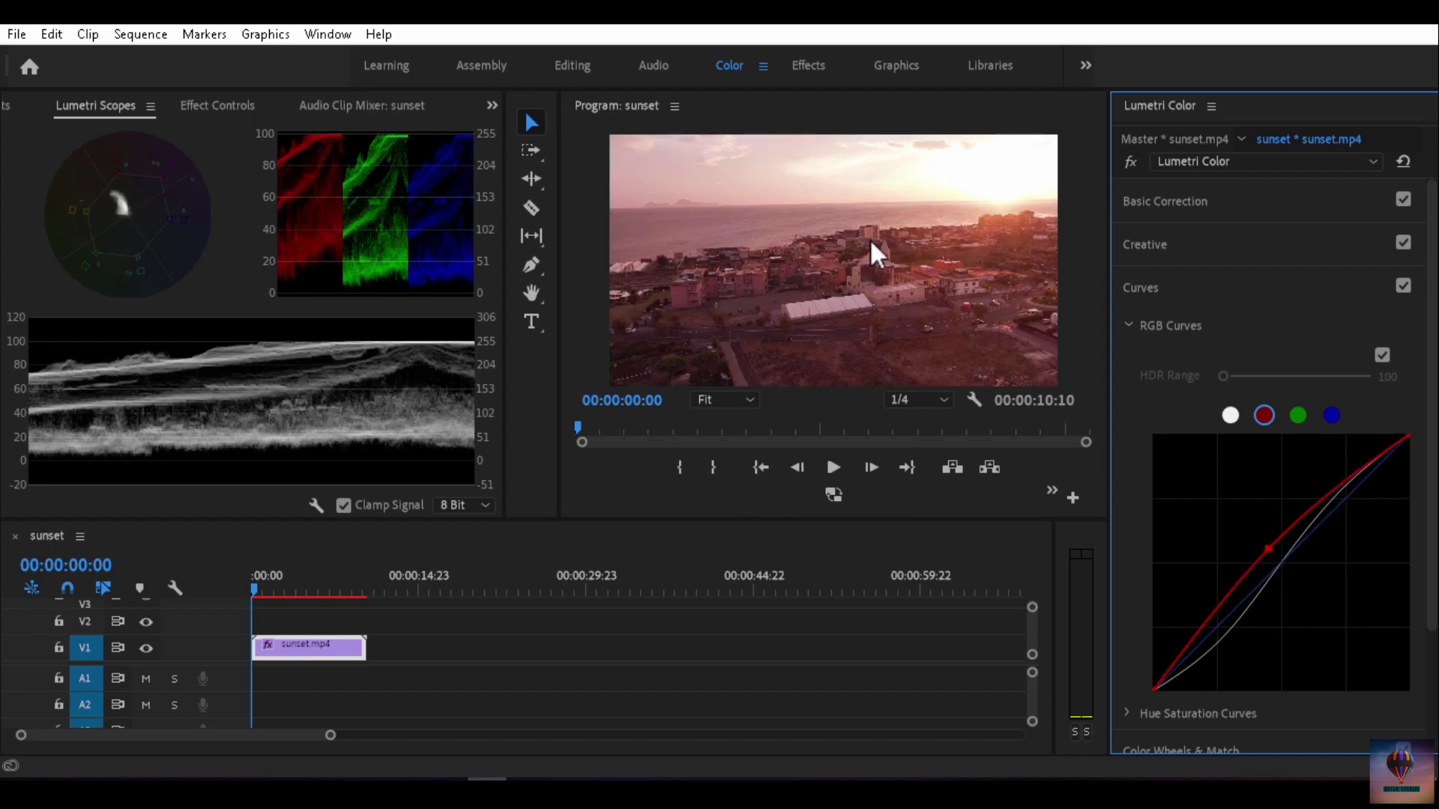
left_click(1258, 550, "ctrl")
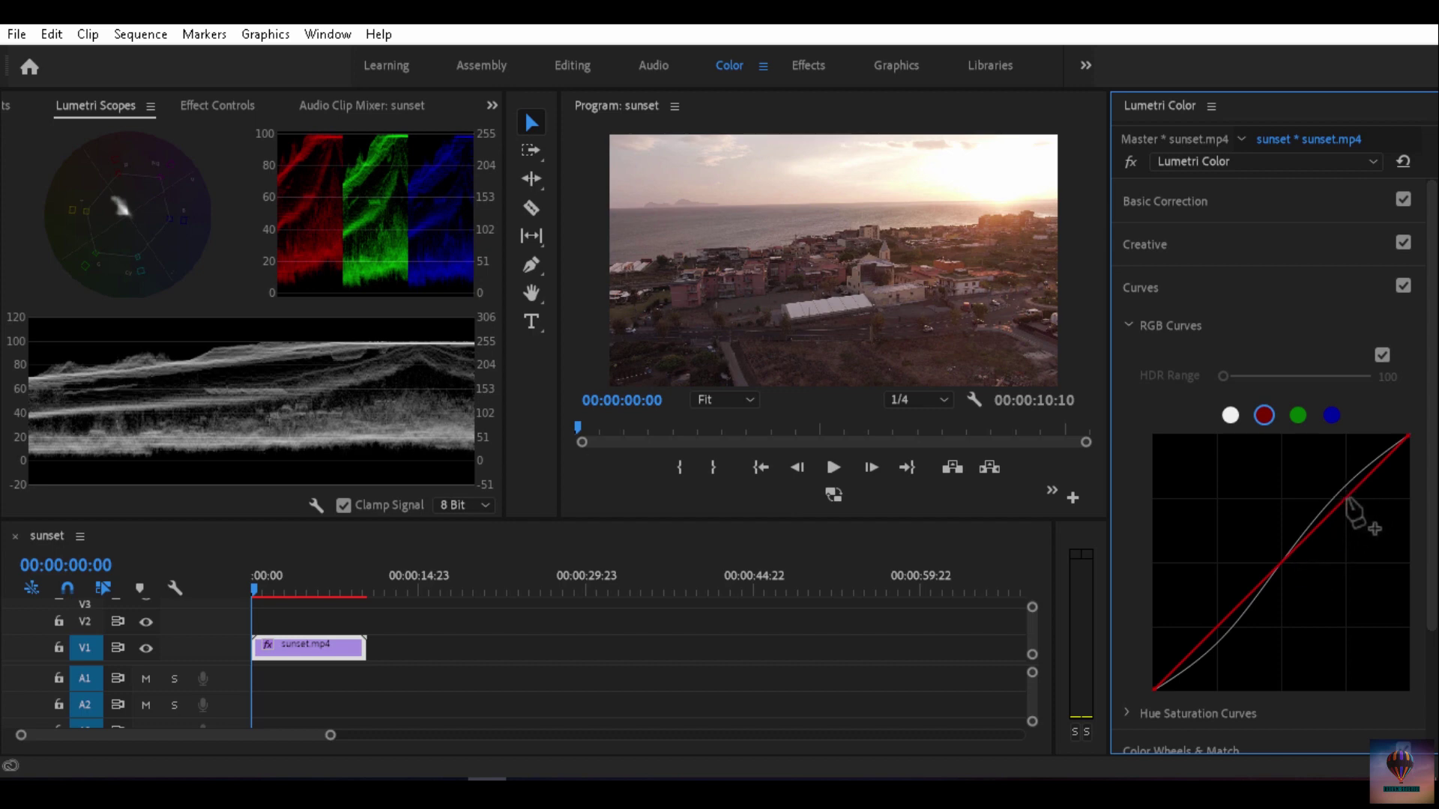
left_click(1278, 565)
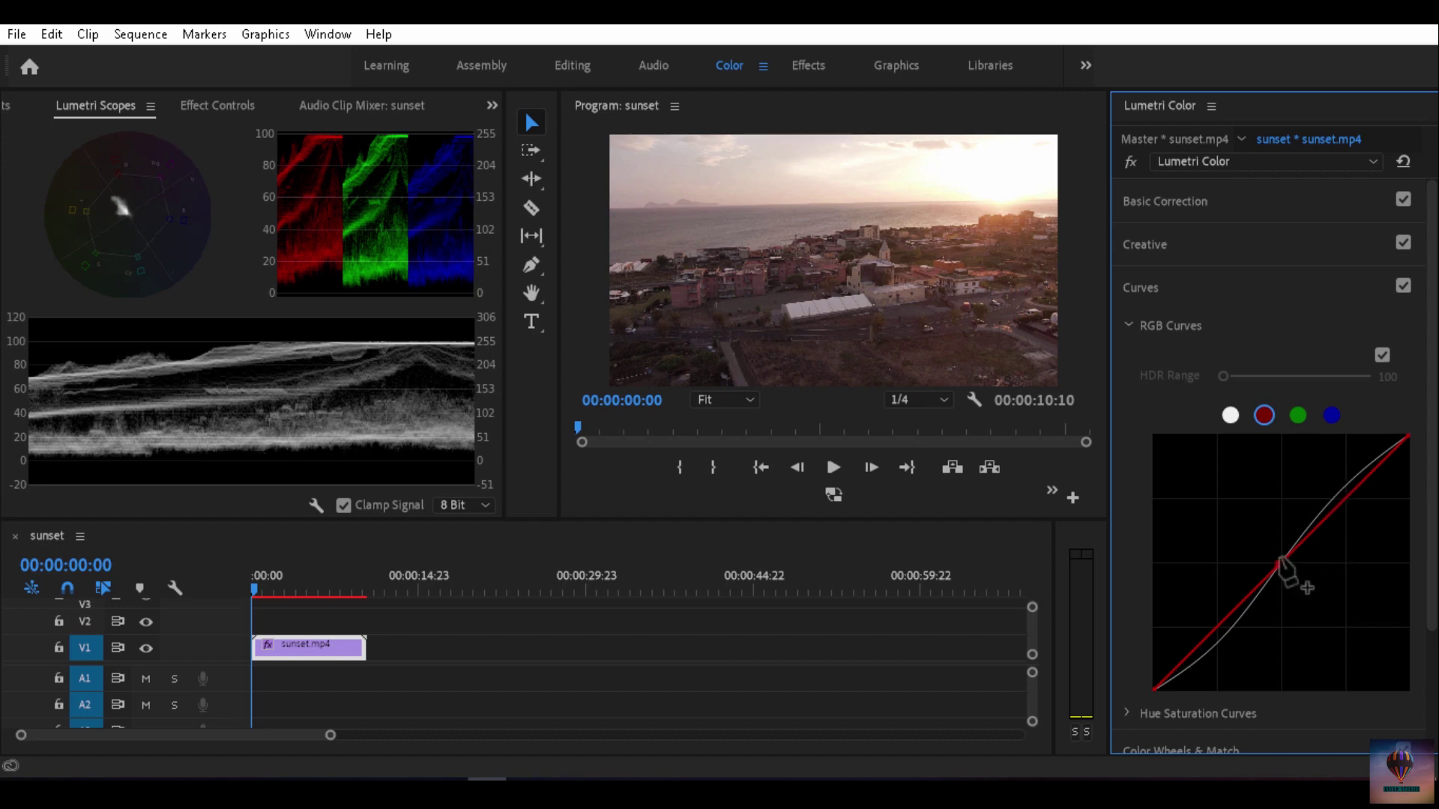
left_click_drag(1346, 498, 1339, 489)
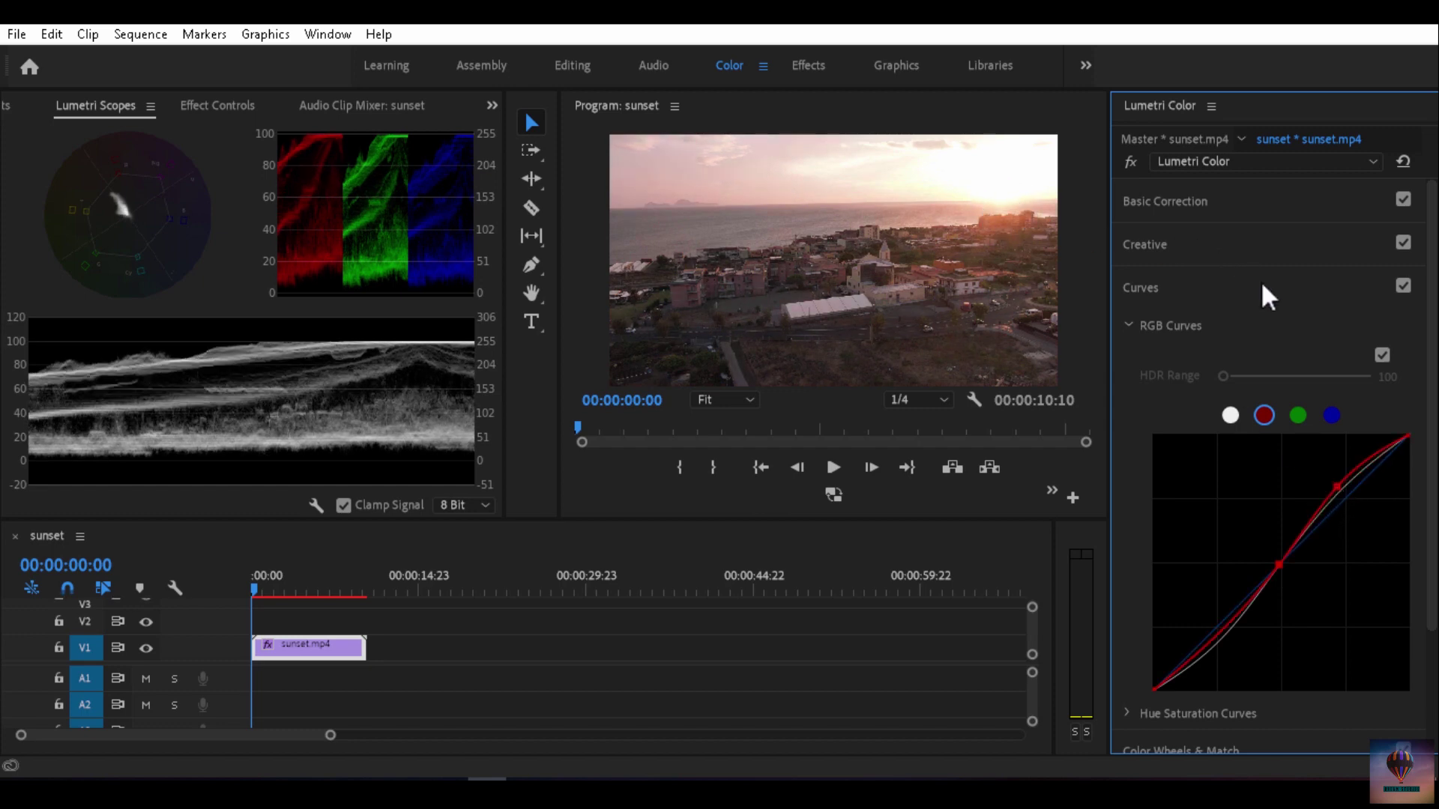
- Compare the graded clip with Curves off and back on, then save the project
left_click(1402, 286)
left_click(1401, 286)
key("ctrl+s")
- Add centre and upper points to the blue channel curve and lower the centre slightly
left_click(1331, 414)
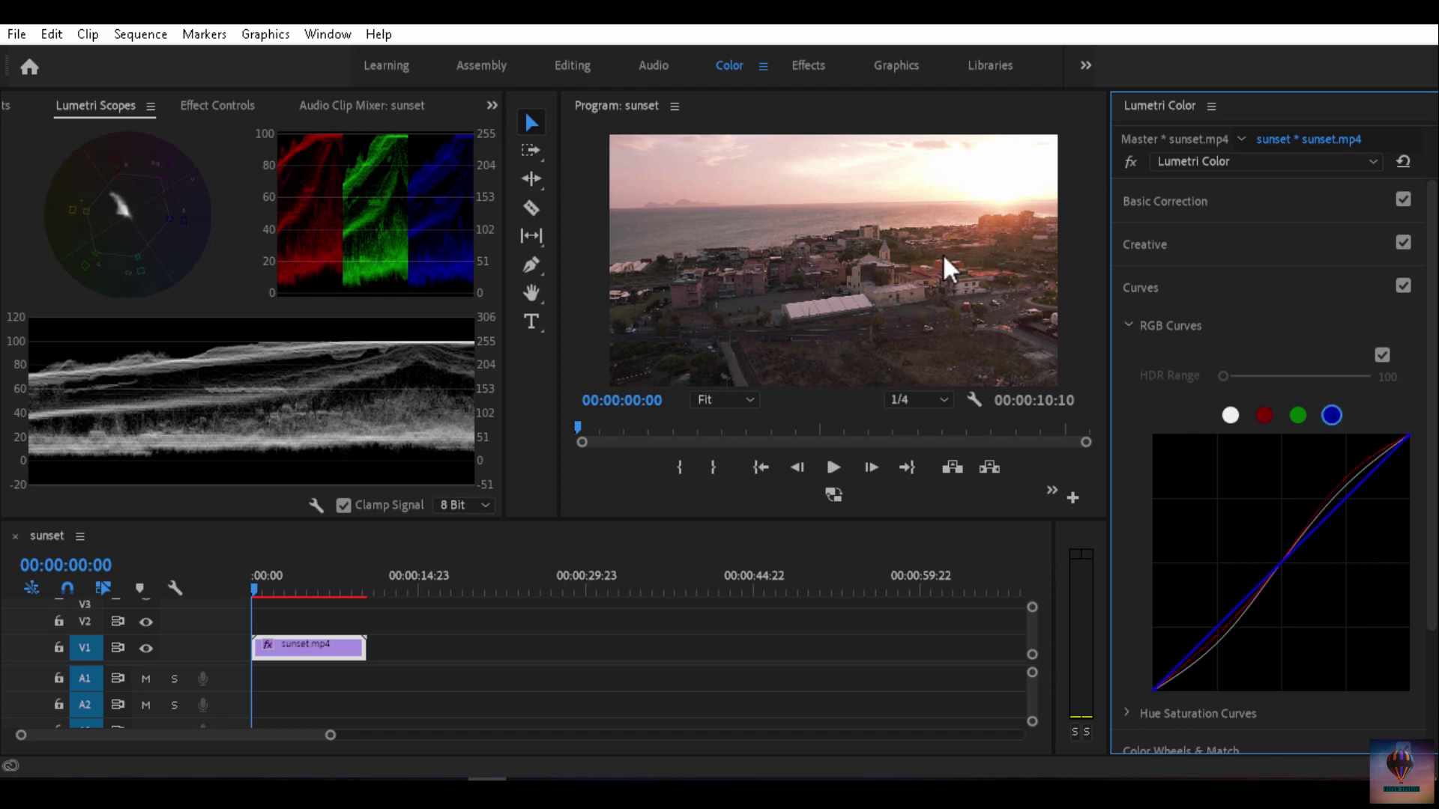
left_click(1282, 562)
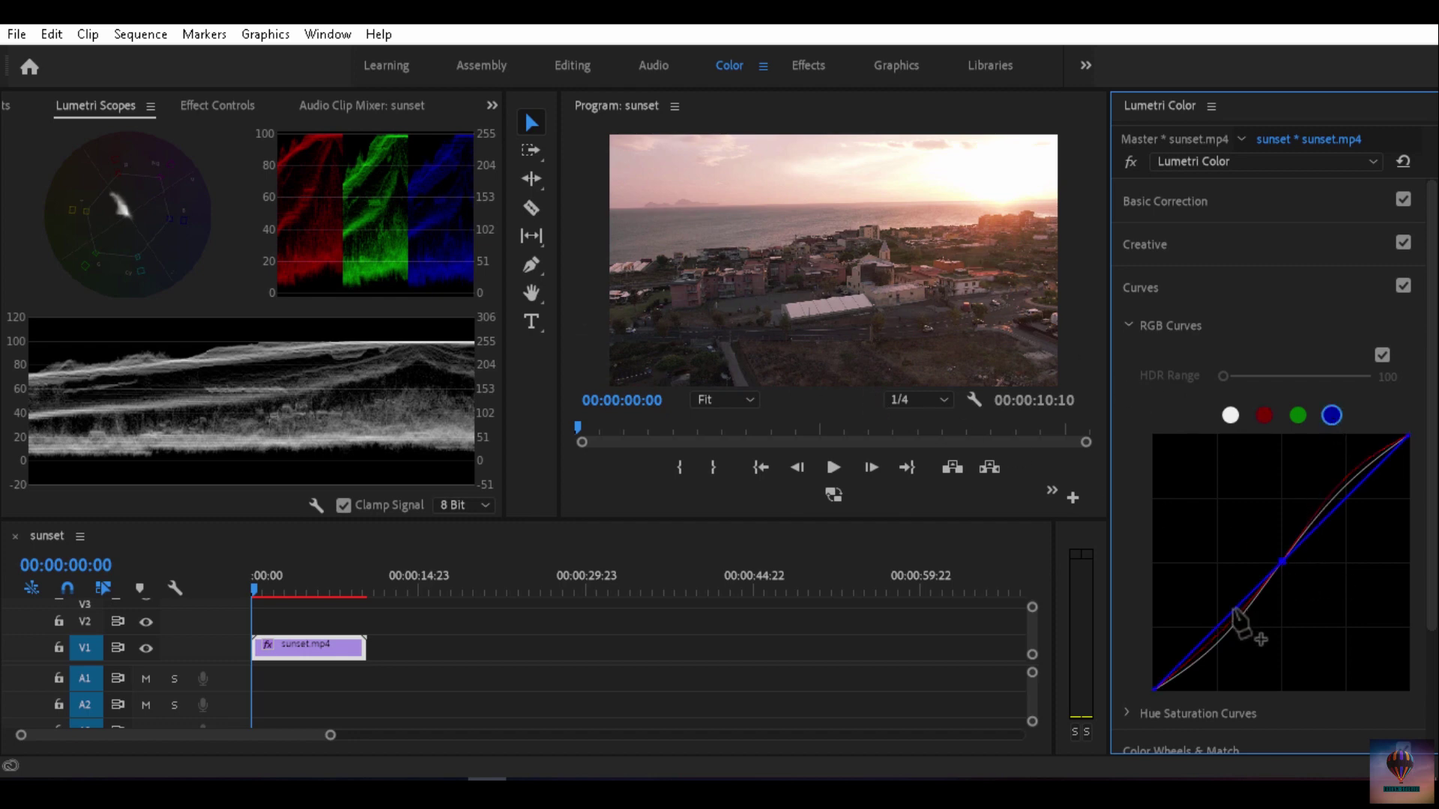
left_click(1346, 499)
left_click_drag(1282, 562, 1255, 596)
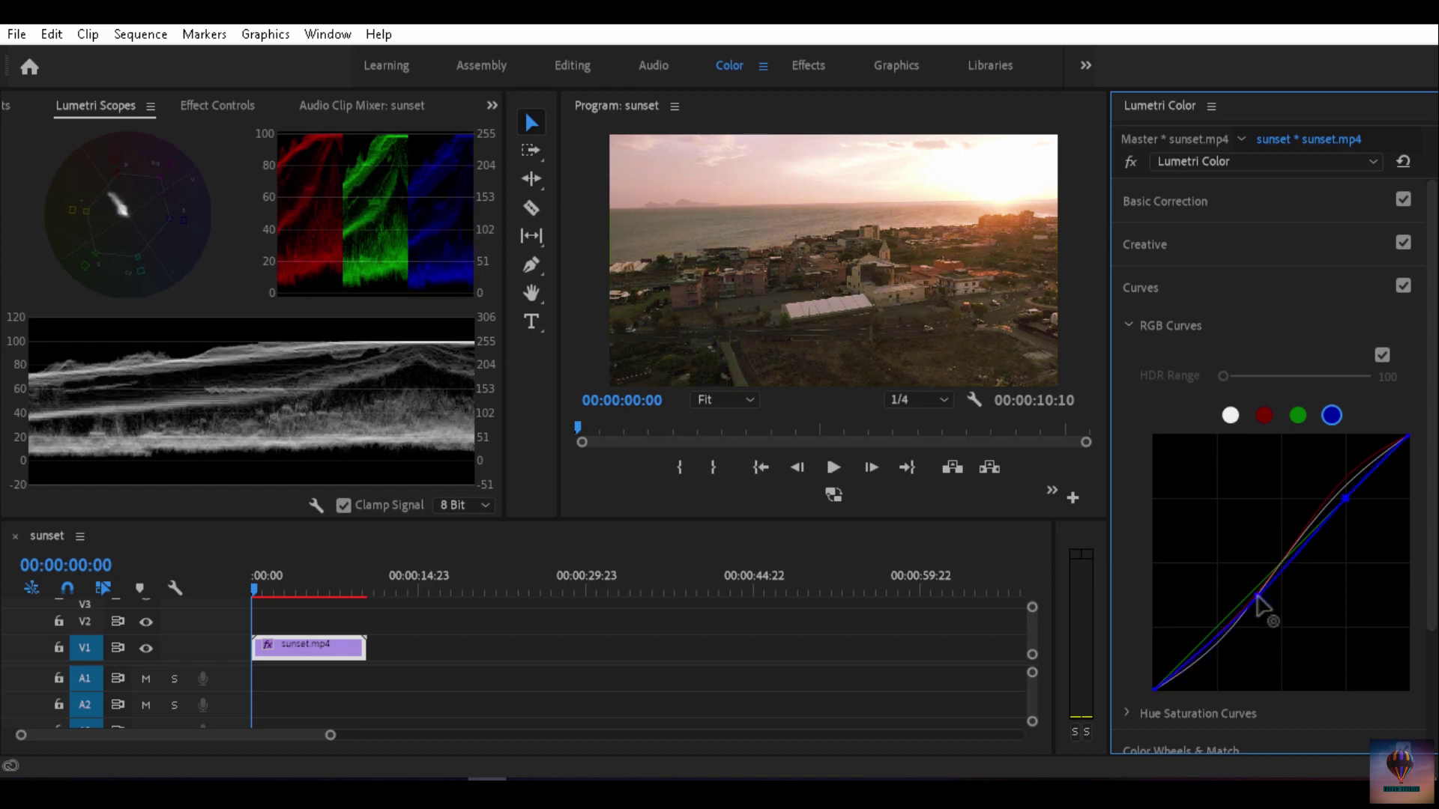
left_click(1404, 288)
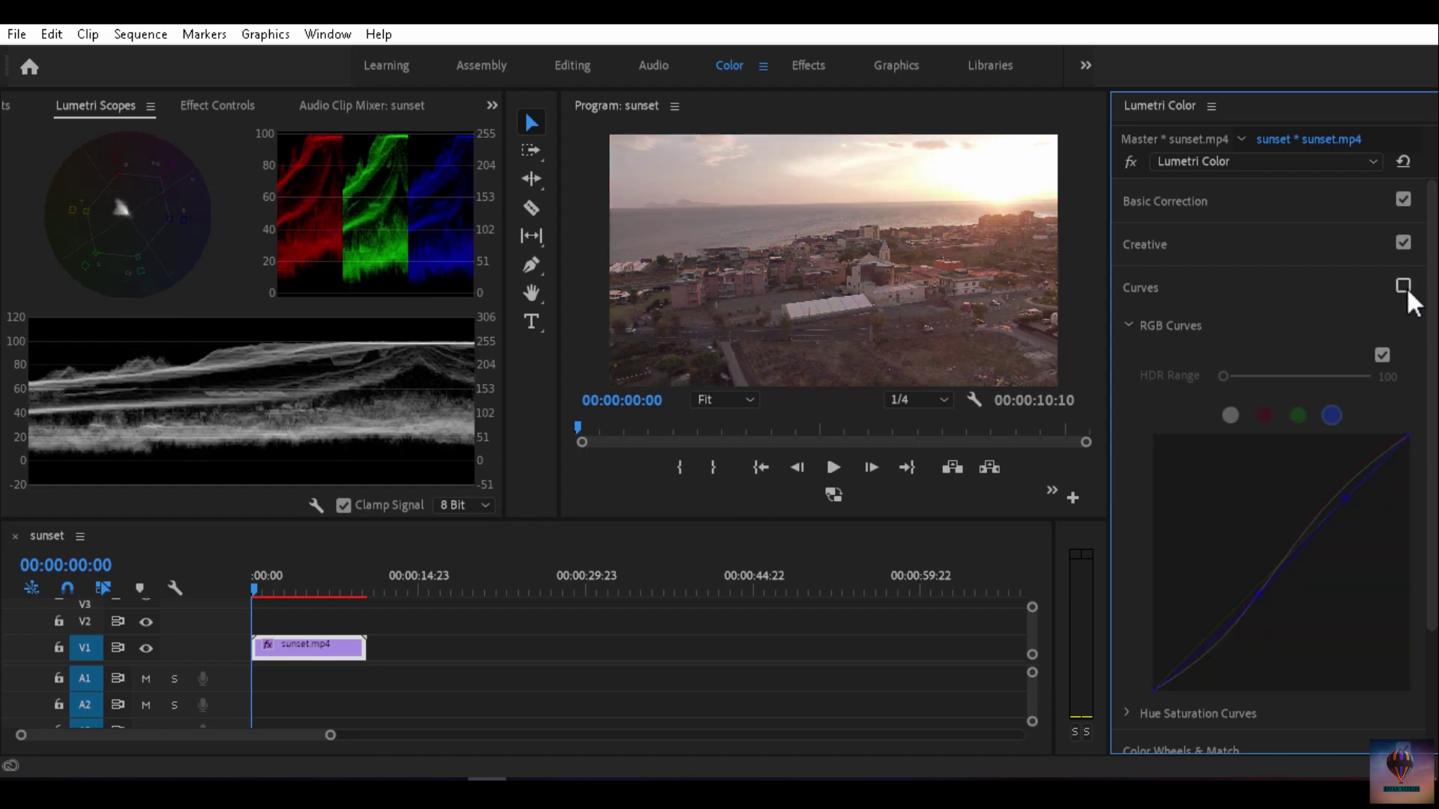
- With Curves back on, compare the grade on and off at 00:00:04:15, then save
left_click(1405, 289)
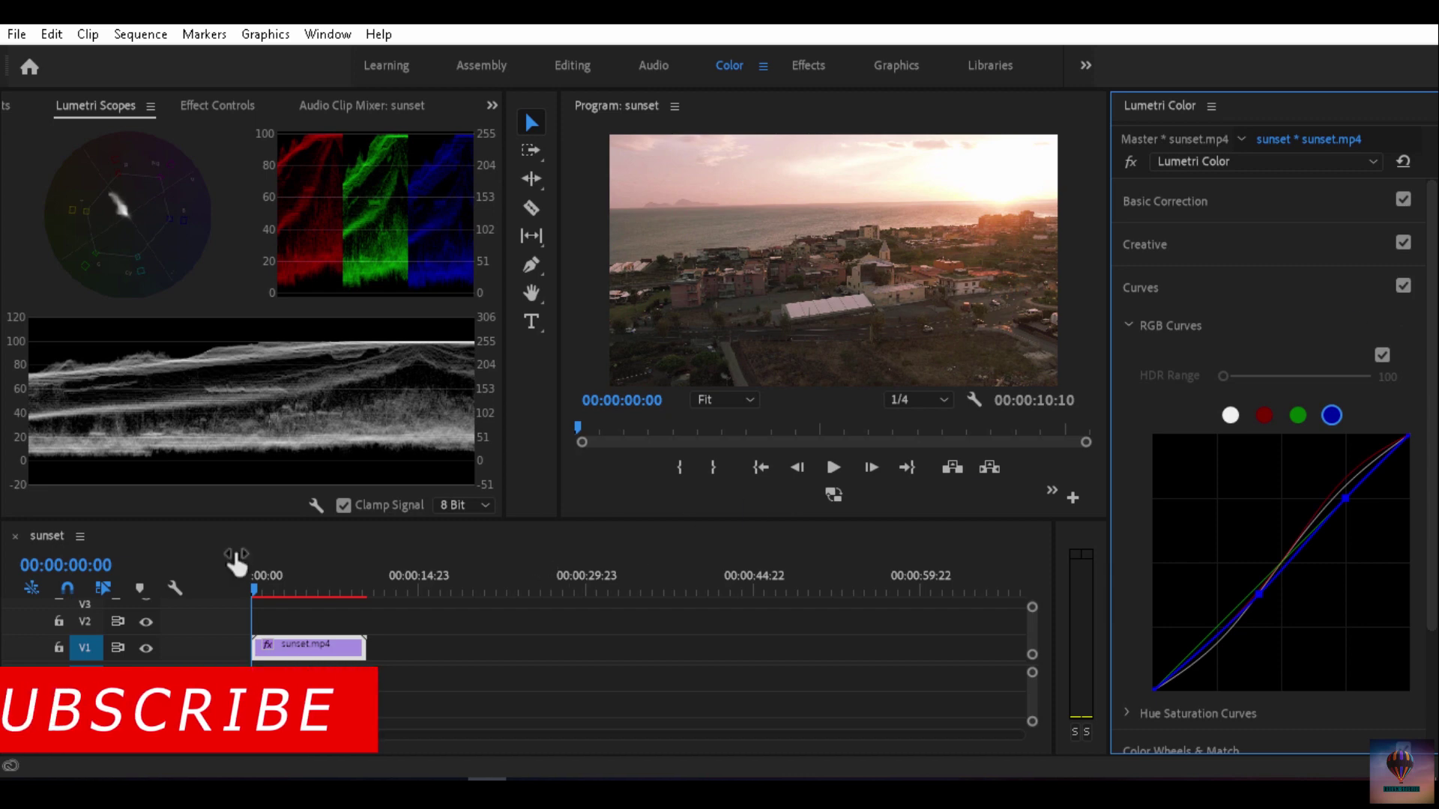
left_click(301, 585)
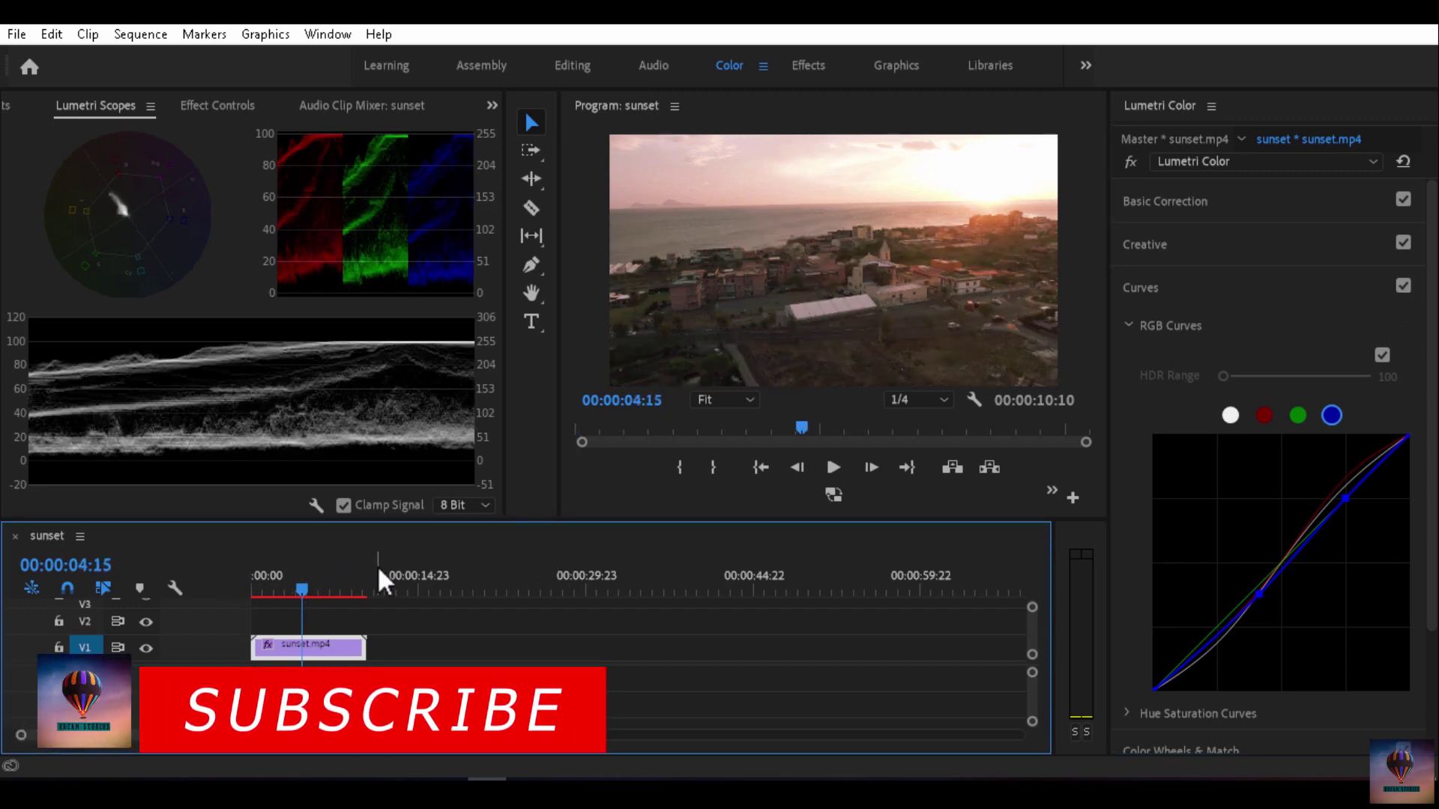
left_click(1402, 287)
left_click(1401, 287)
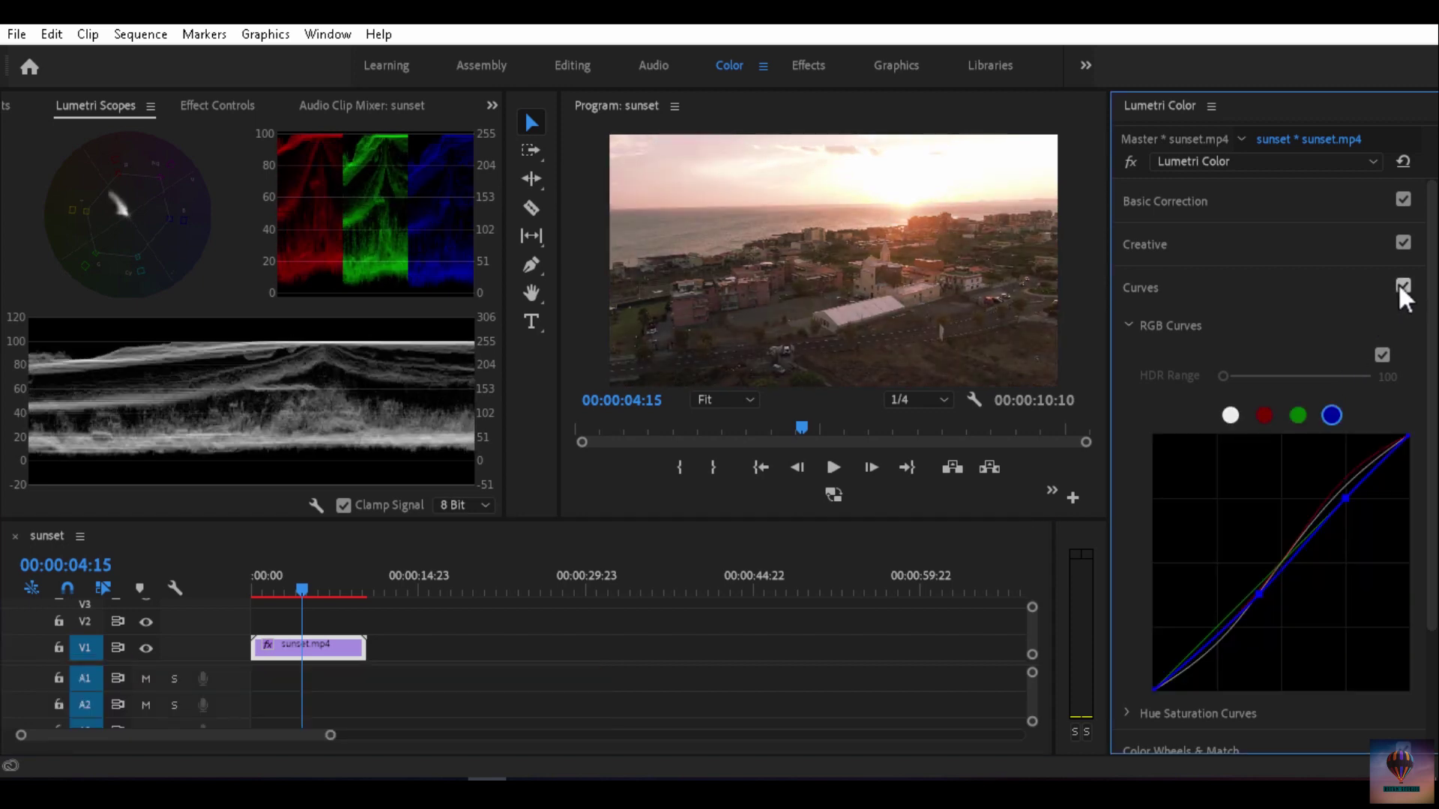
left_click(1401, 288)
left_click(1401, 290)
key("ctrl+s")
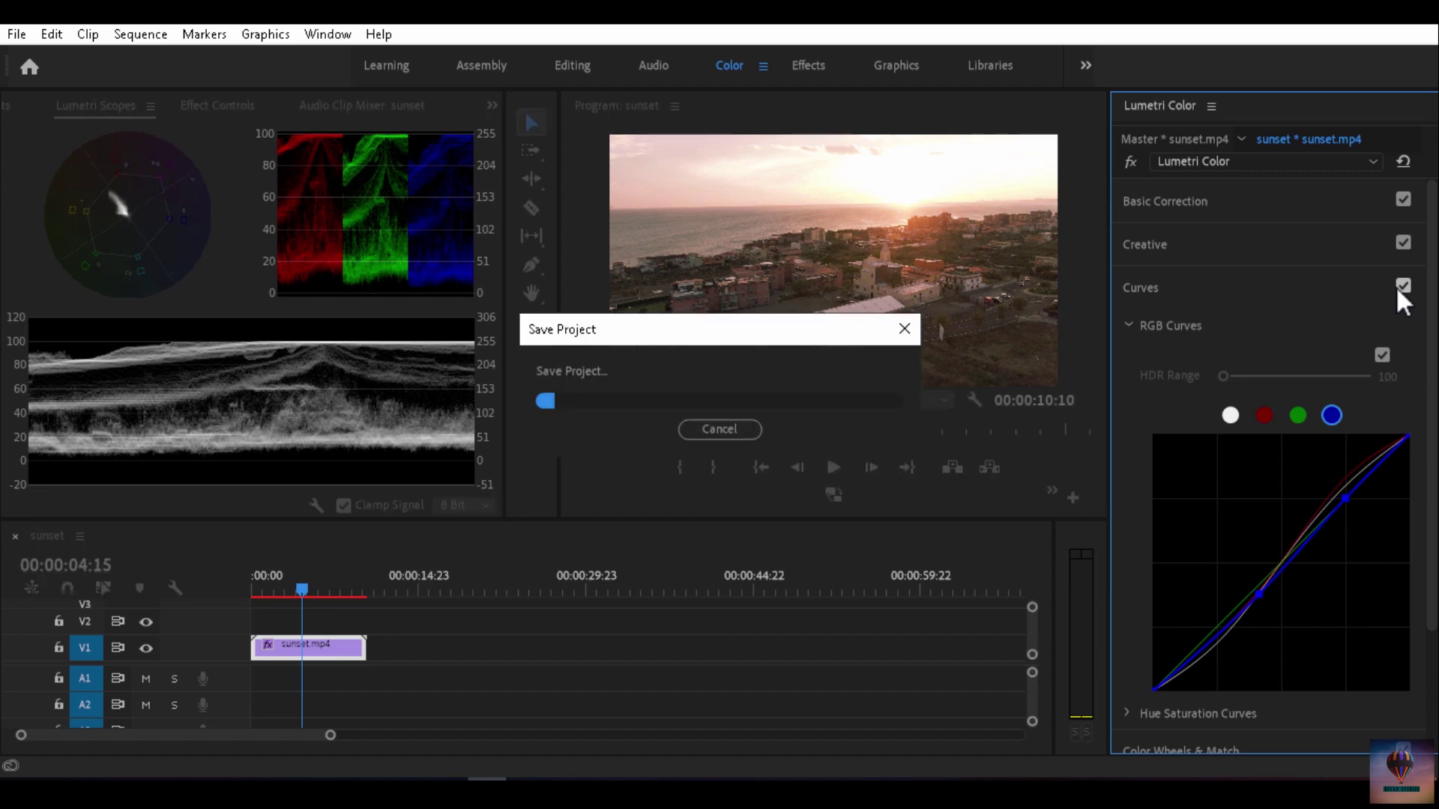